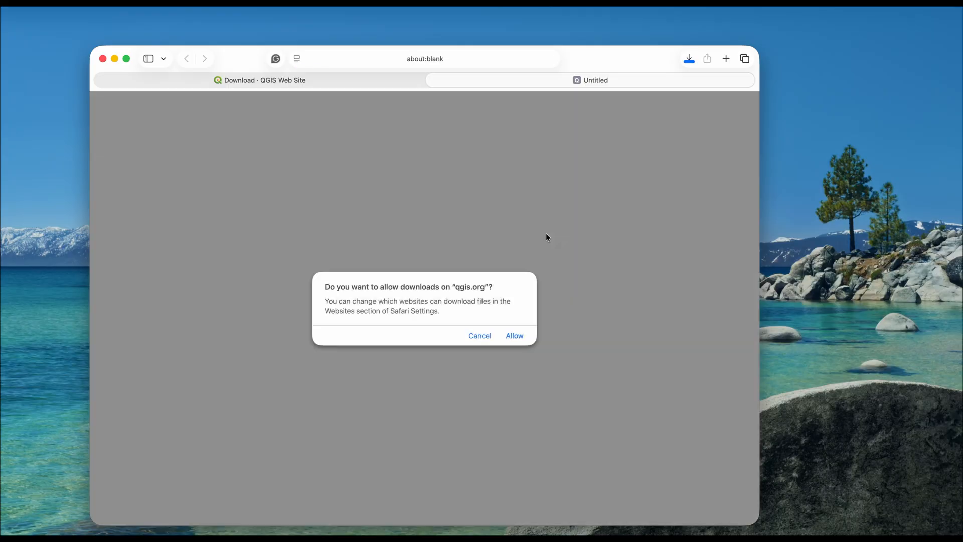
# Allow downloads from qgis.org and show the downloaded qgis-macos-ltr.dmg in Finder.
pyautogui.click(514, 336)
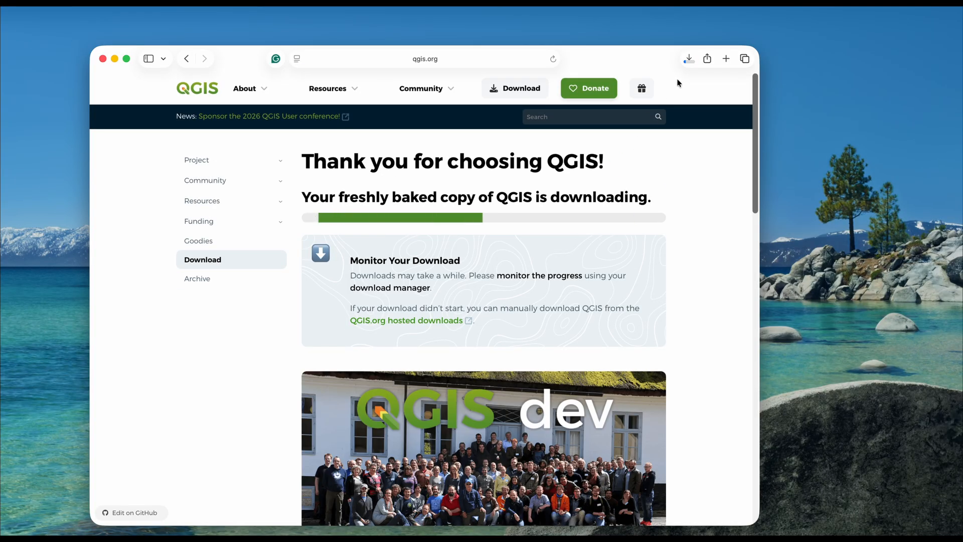
pyautogui.click(689, 61)
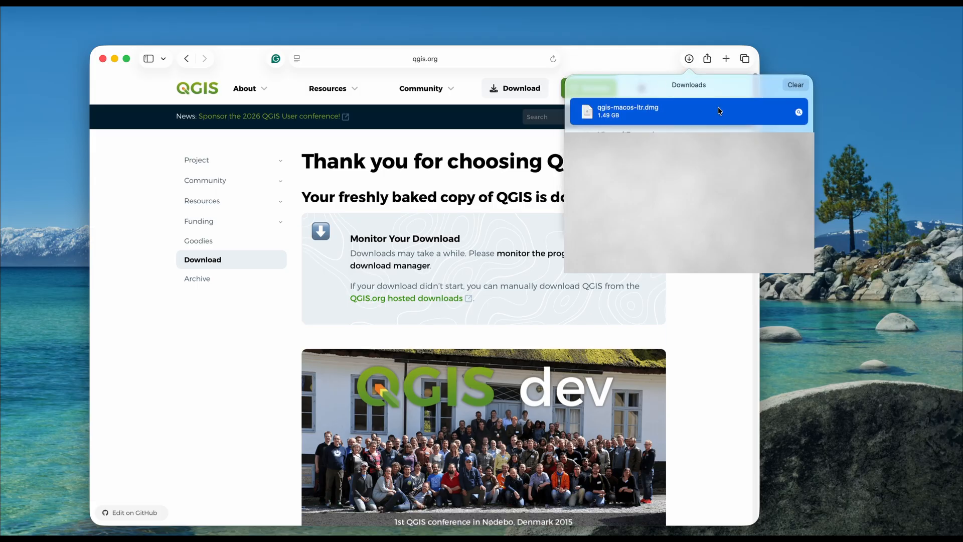
pyautogui.rightClick(720, 107)
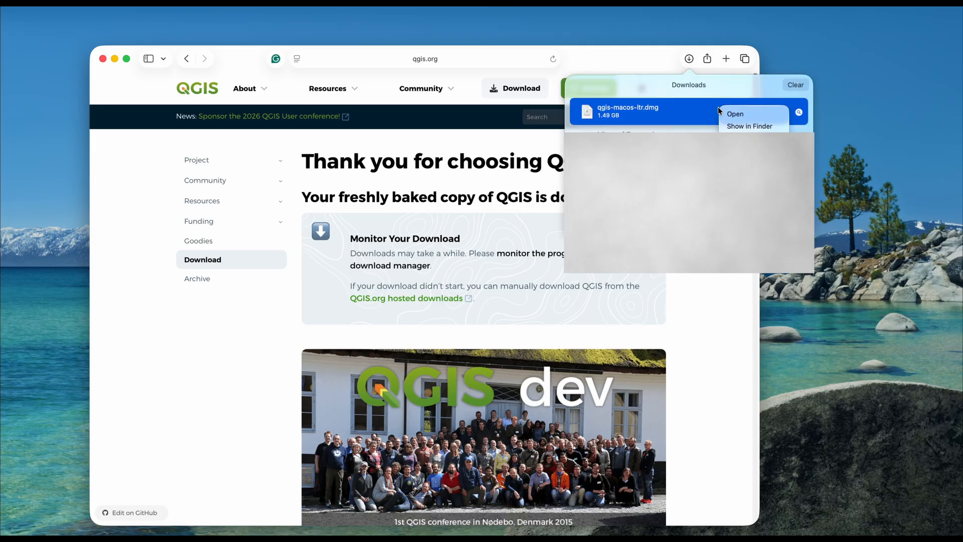
pyautogui.click(753, 126)
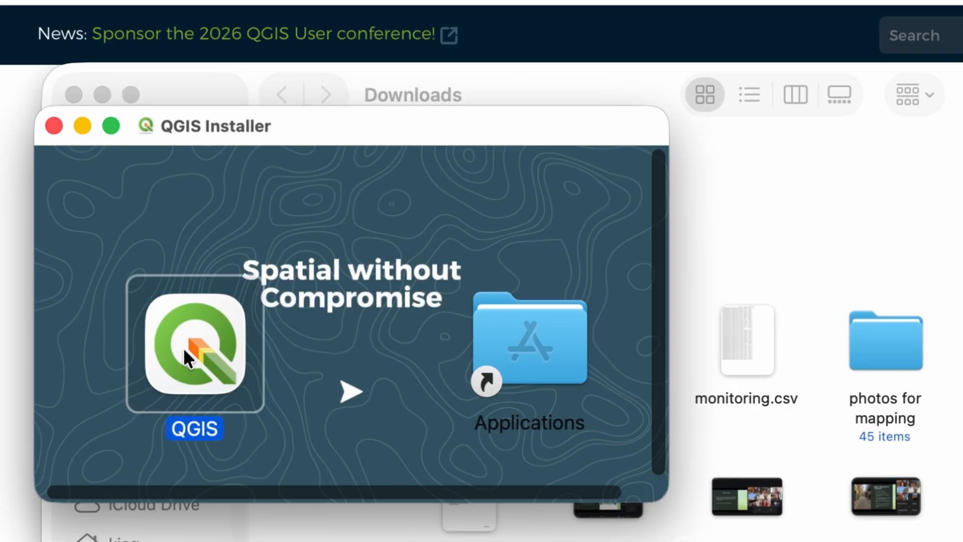
# Copy QGIS from the installer into the Applications folder and close the installer window.
pyautogui.moveTo(183, 347); pyautogui.dragTo(509, 350)
pyautogui.click(52, 125)
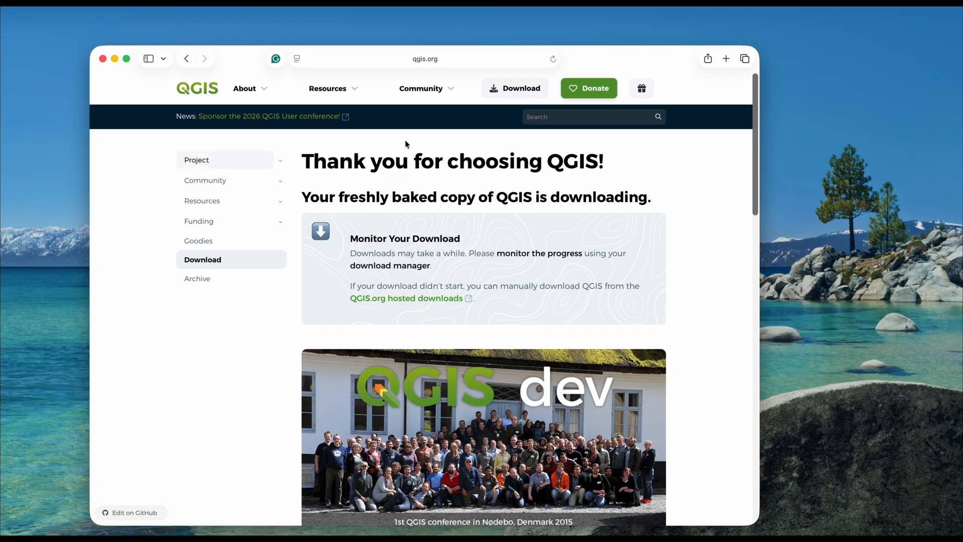
pyautogui.moveTo(607, 58); pyautogui.dragTo(645, 33)
pyautogui.moveTo(237, 535)
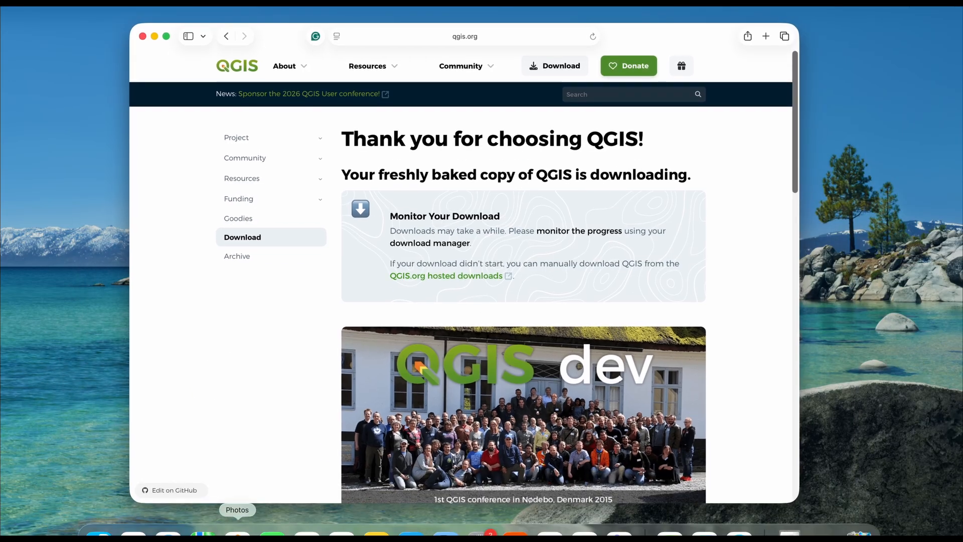
pyautogui.click(133, 525)
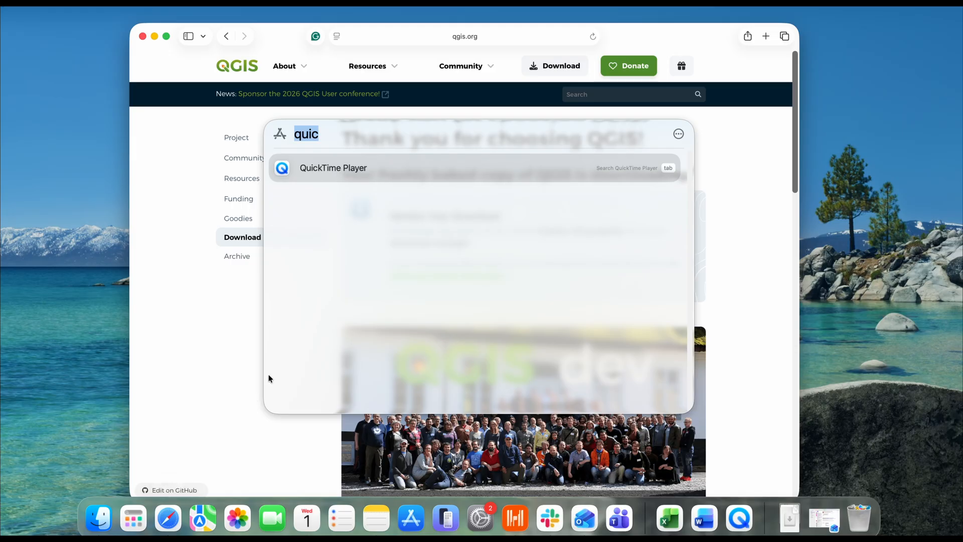
pyautogui.write('QGIS')
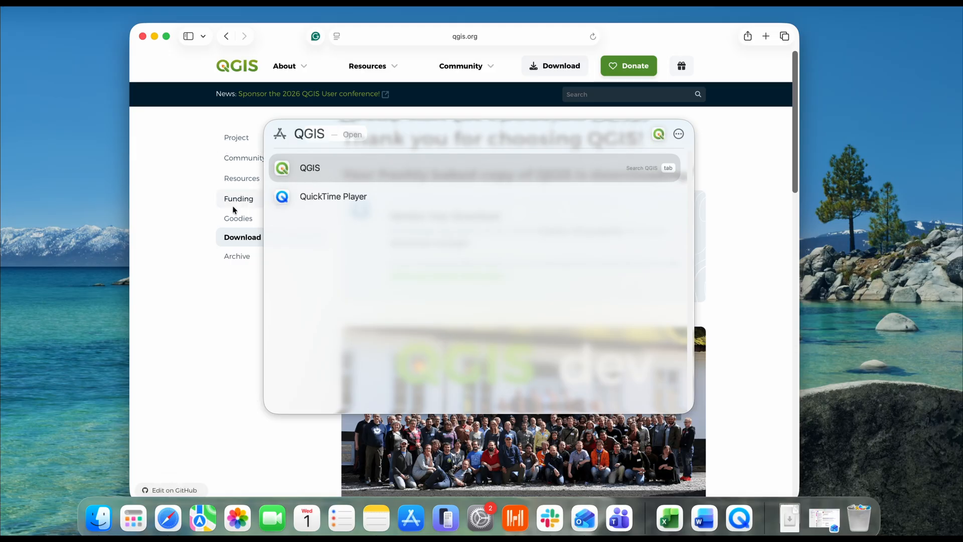
pyautogui.click(140, 239)
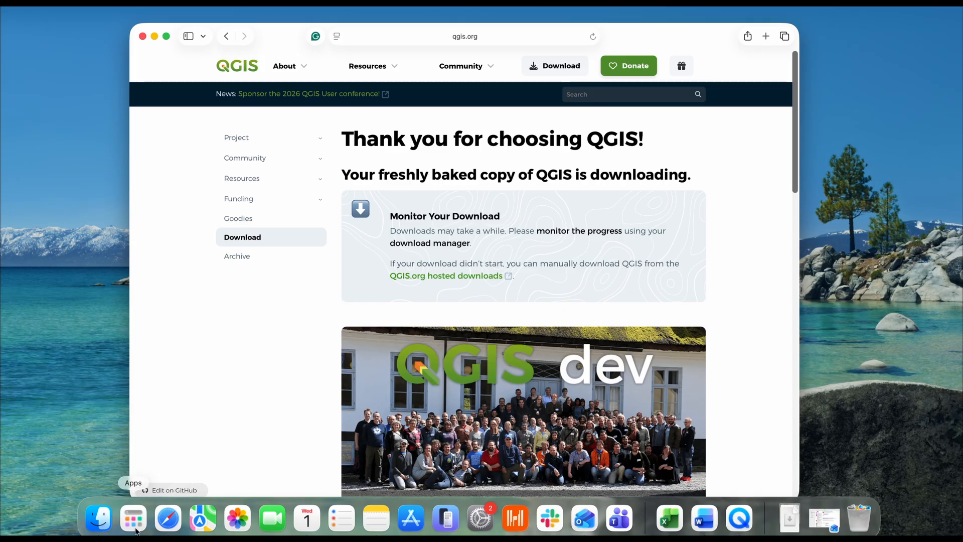
# Launch QGIS from the installed applications, minimize the browser window and approve opening the downloaded app.
pyautogui.press('super+space')
pyautogui.write('Q')
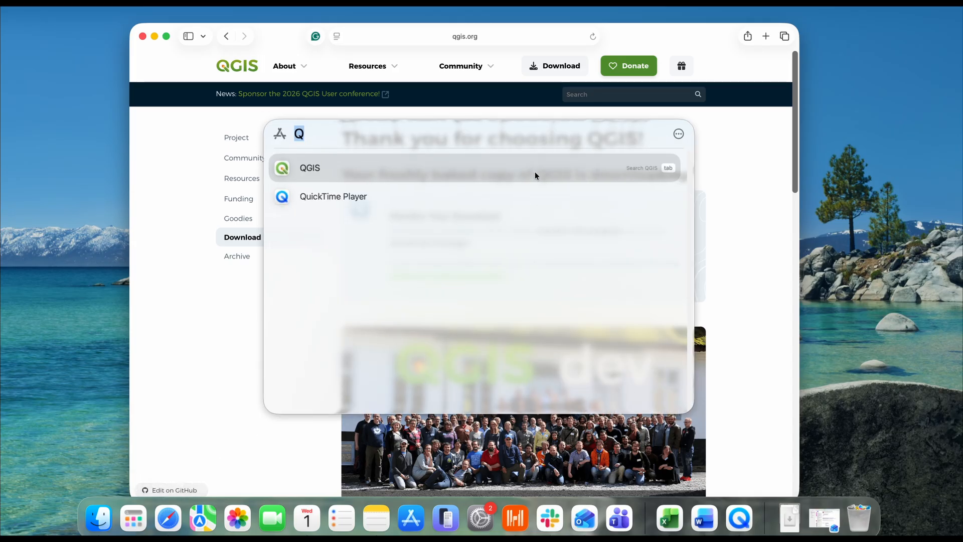
pyautogui.press('BackSpace')
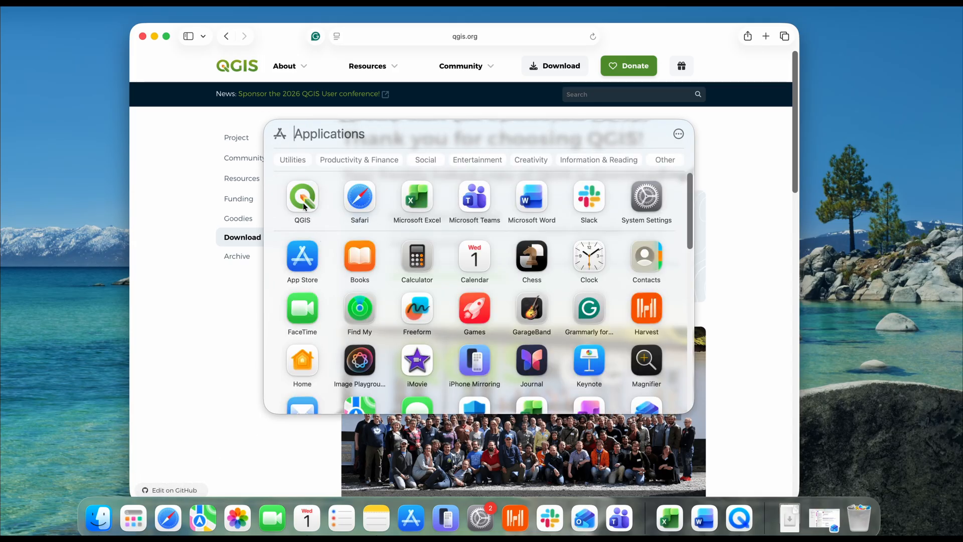
pyautogui.scroll(-5, 454, 288)
pyautogui.scroll(5, 454, 288)
pyautogui.click(303, 201)
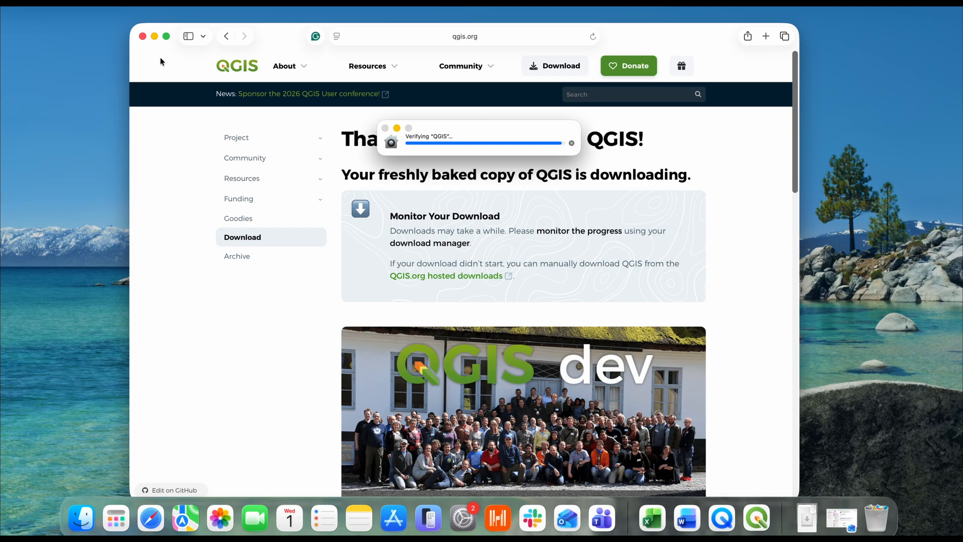
pyautogui.click(155, 37)
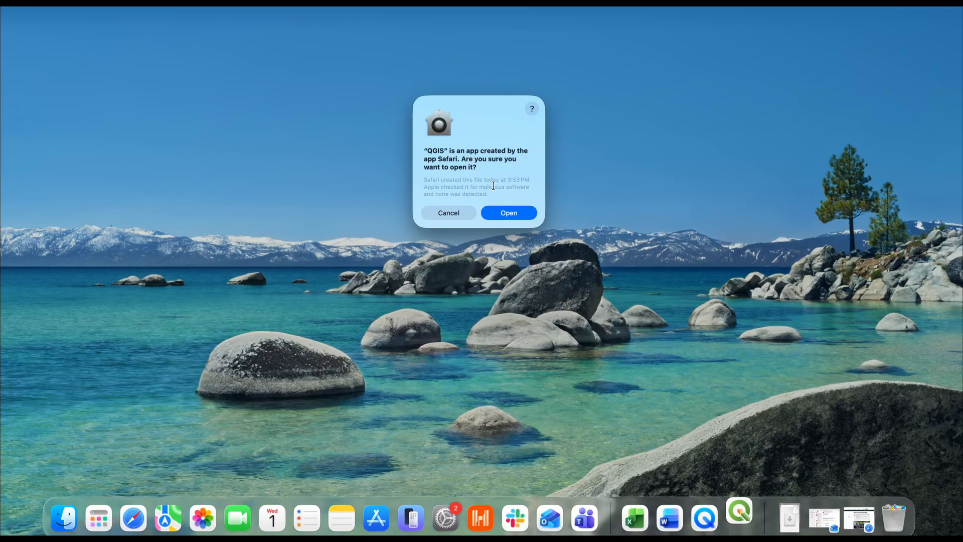
pyautogui.click(512, 216)
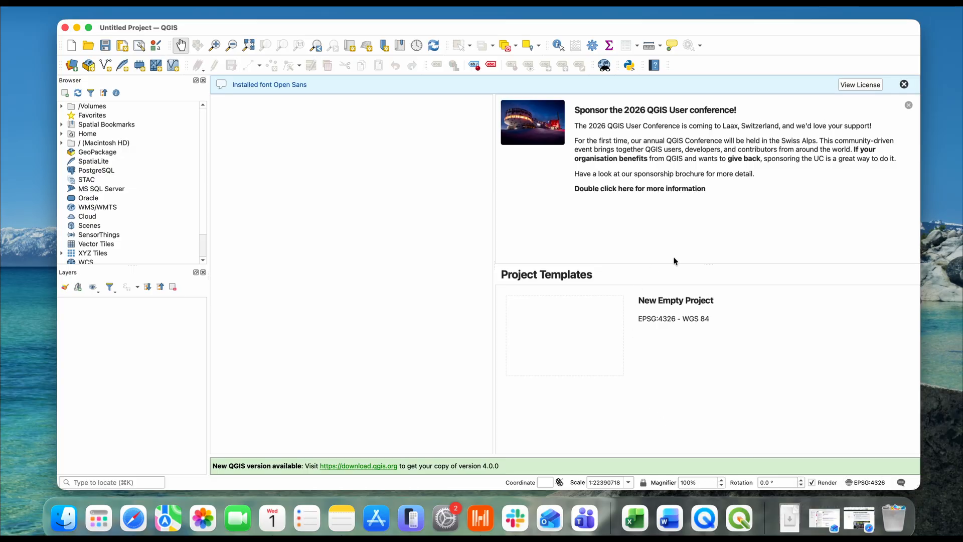
# Dismiss the installed font notice and create a new empty project from the EPSG:4326 - WGS 84 template.
pyautogui.click(903, 85)
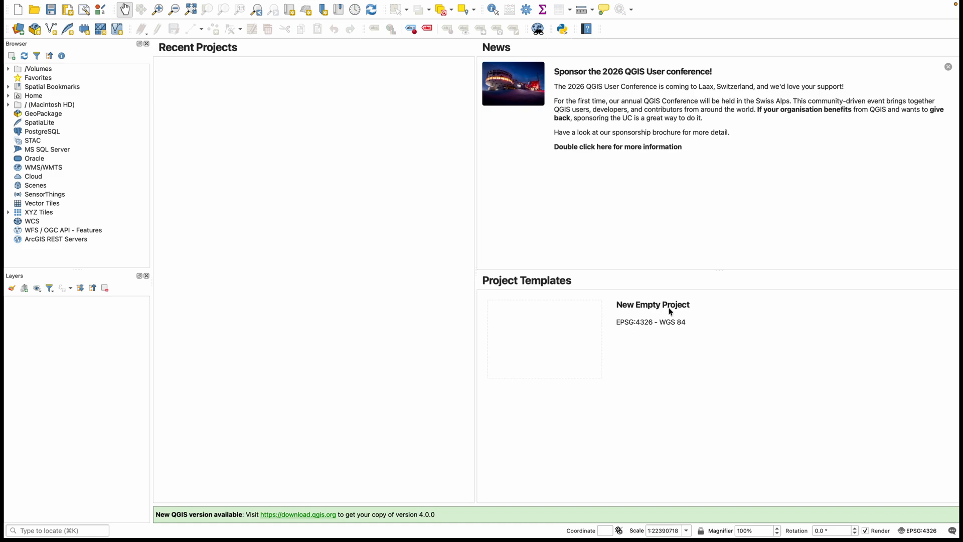
pyautogui.doubleClick(571, 330)
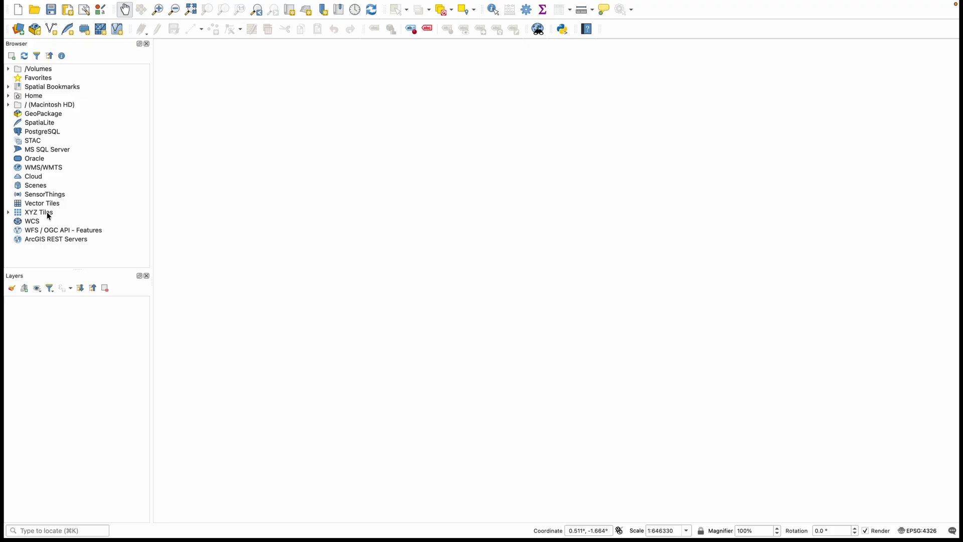
# Add the OpenStreetMap layer from the XYZ Tiles sources and explore the map around India.
pyautogui.click(9, 212)
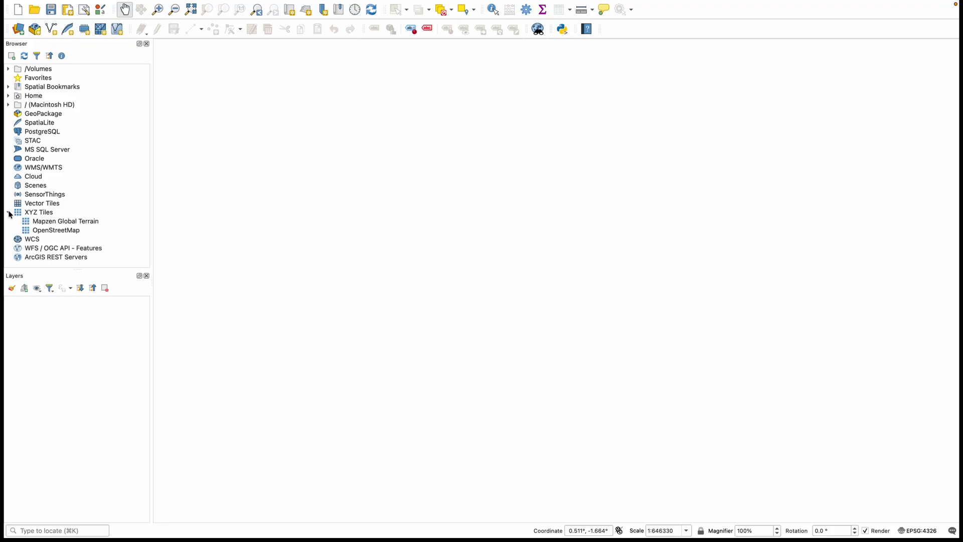
pyautogui.doubleClick(64, 232)
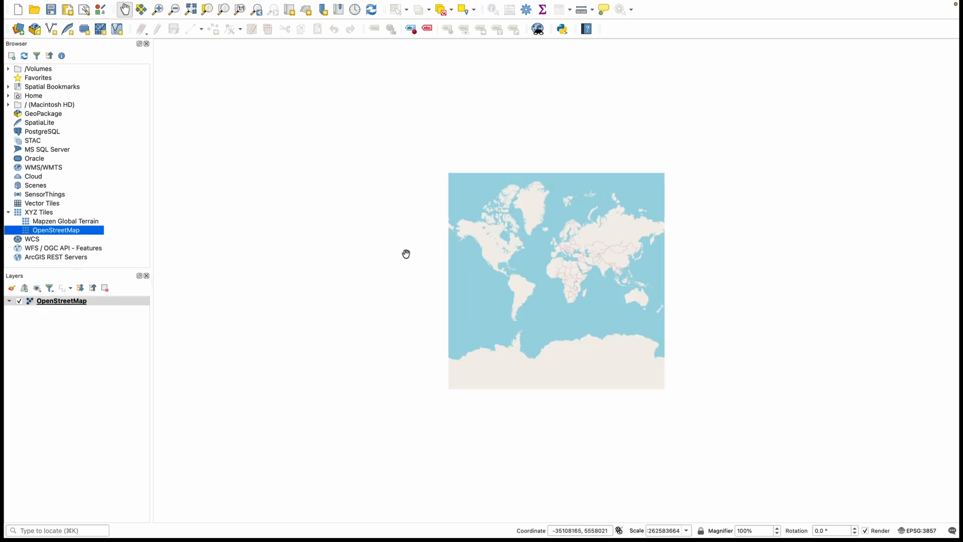
pyautogui.scroll(-3, 502, 239)
pyautogui.scroll(3, 502, 239)
pyautogui.scroll(7, 502, 239)
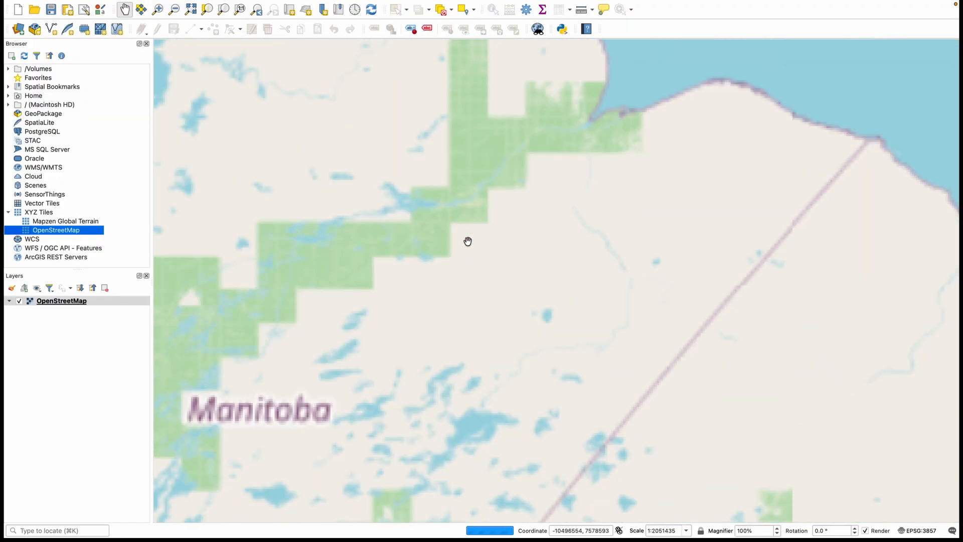
pyautogui.scroll(-7, 467, 241)
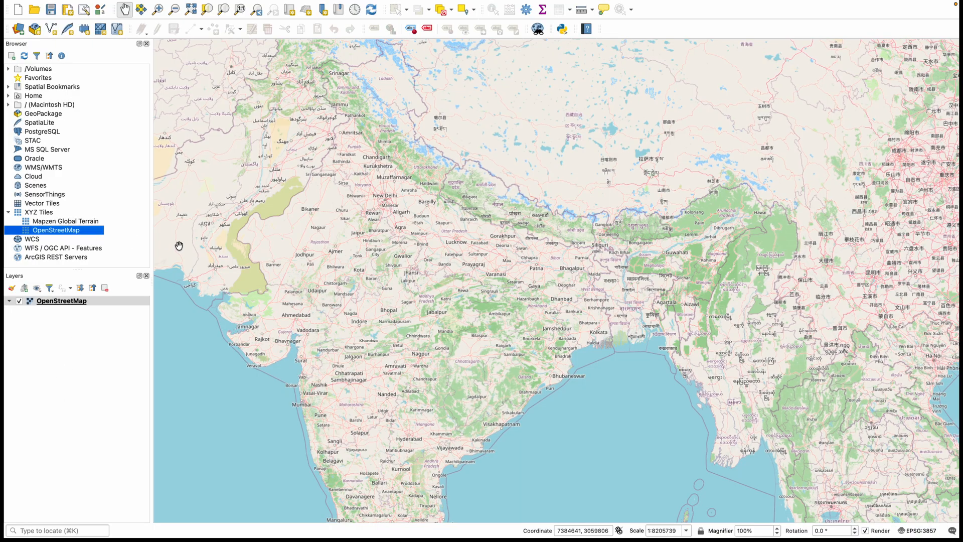
# Replace the OpenStreetMap layer with the Mapzen Global Terrain layer from the XYZ Tiles sources.
pyautogui.rightClick(59, 302)
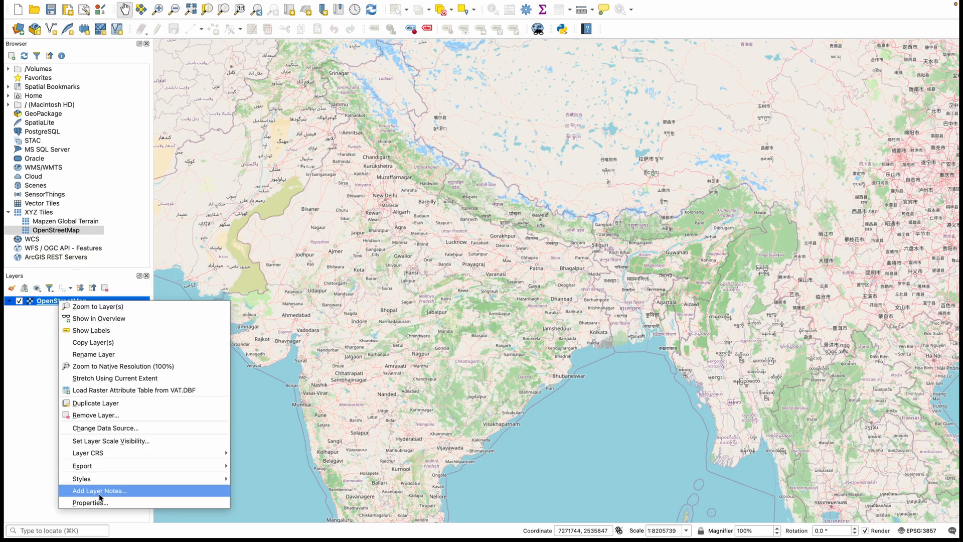
pyautogui.click(83, 416)
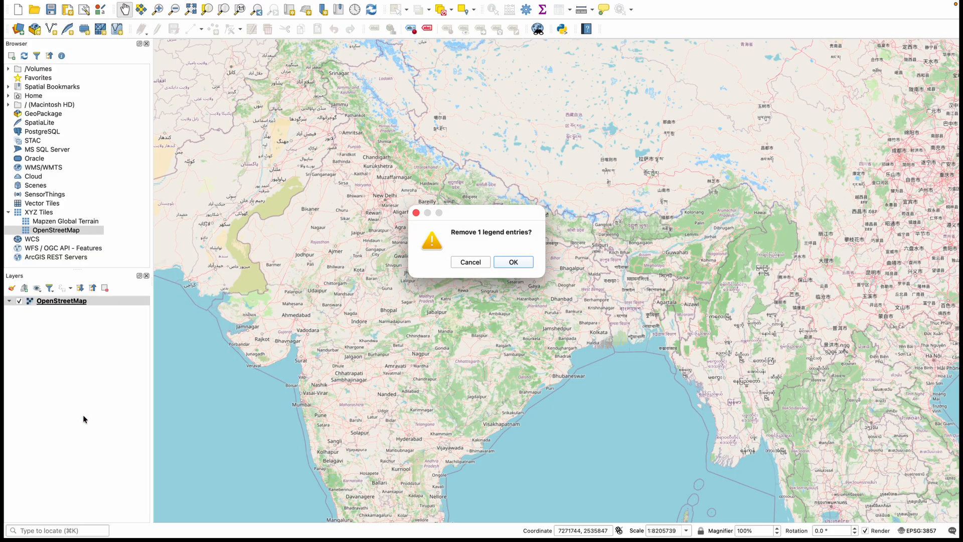
pyautogui.click(513, 263)
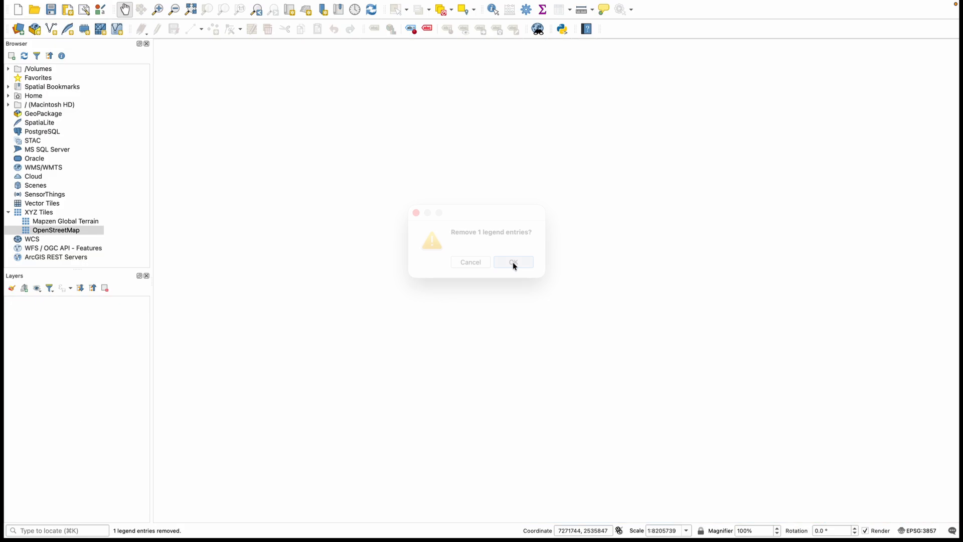
pyautogui.doubleClick(69, 225)
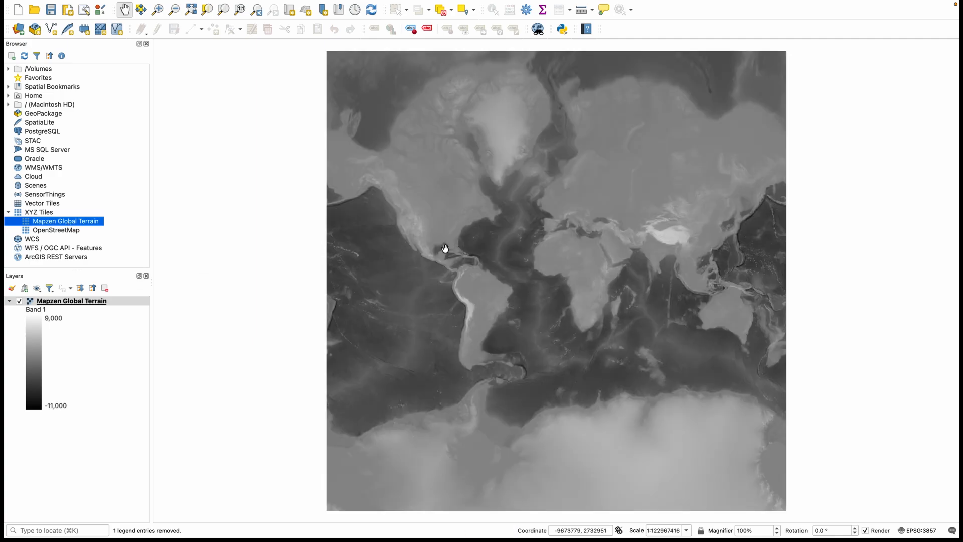
# Examine the Mapzen Global Terrain layer's CRS and export options and its properties, including symbology, transparency, labels, rendering, metadata, legend and display.
pyautogui.rightClick(59, 303)
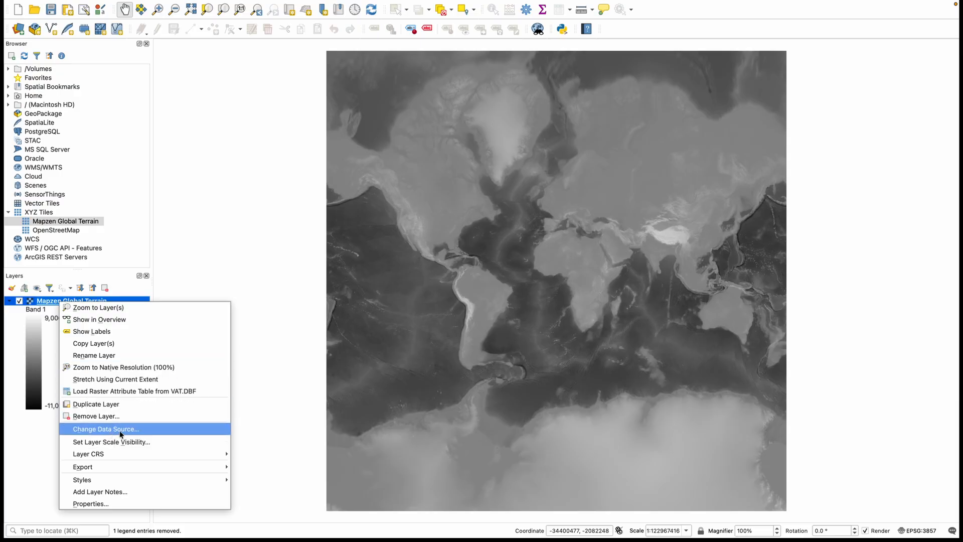
pyautogui.moveTo(136, 458)
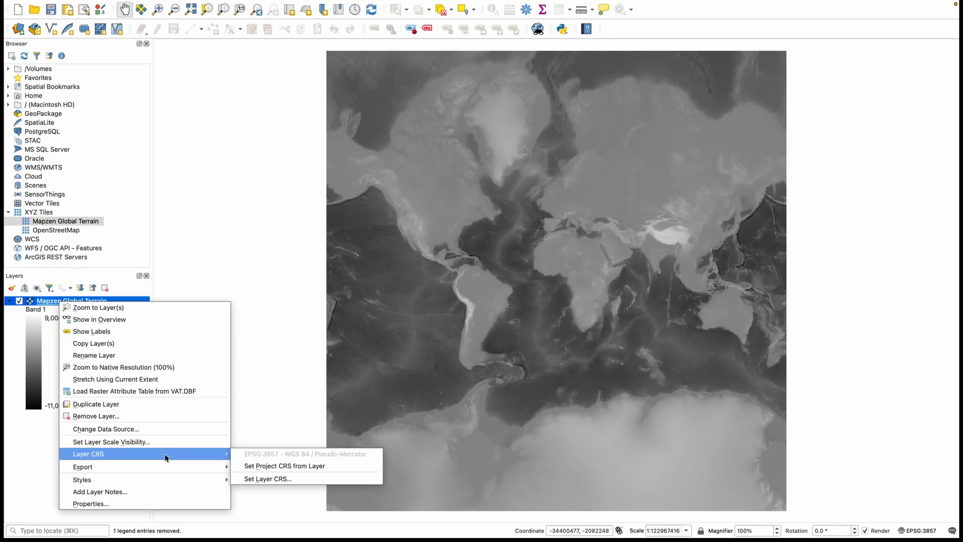
pyautogui.moveTo(163, 469)
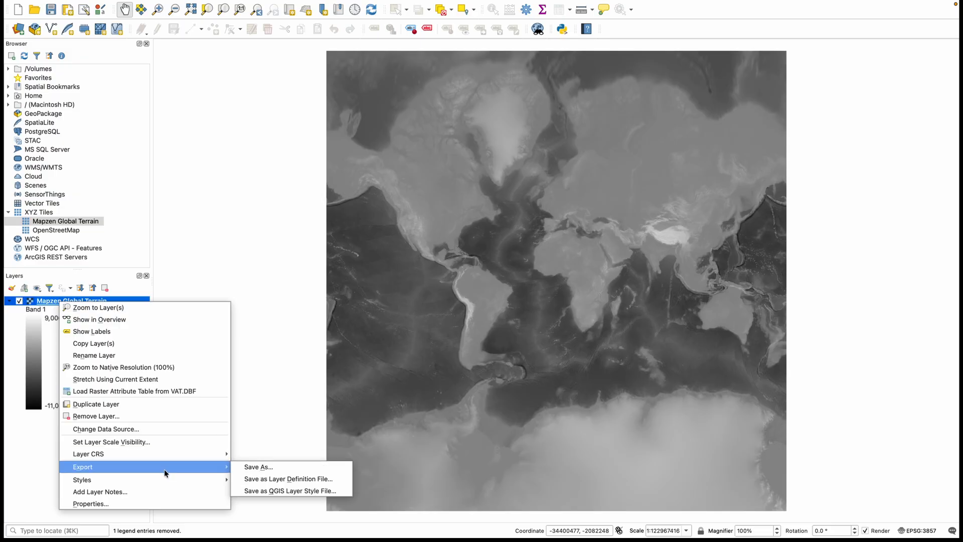
pyautogui.click(145, 502)
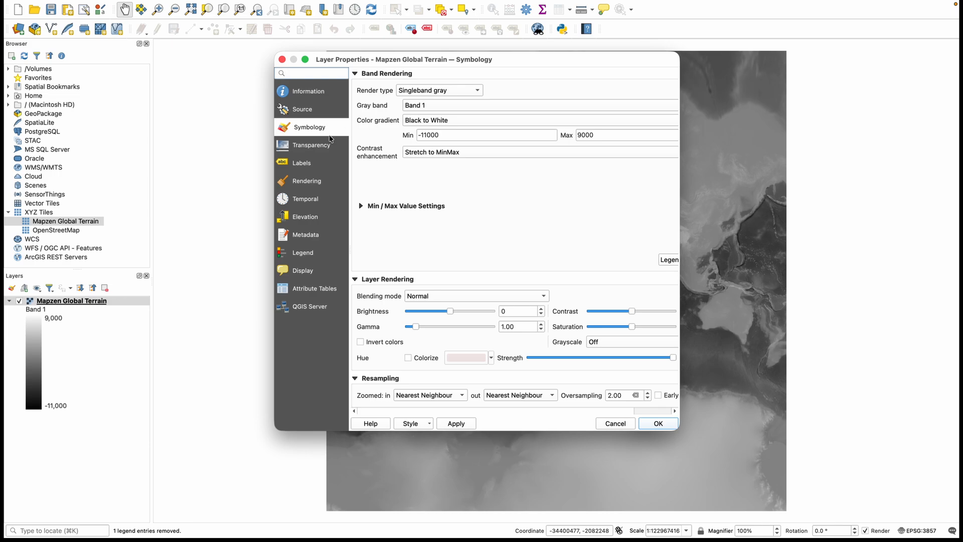
pyautogui.click(314, 147)
pyautogui.click(308, 166)
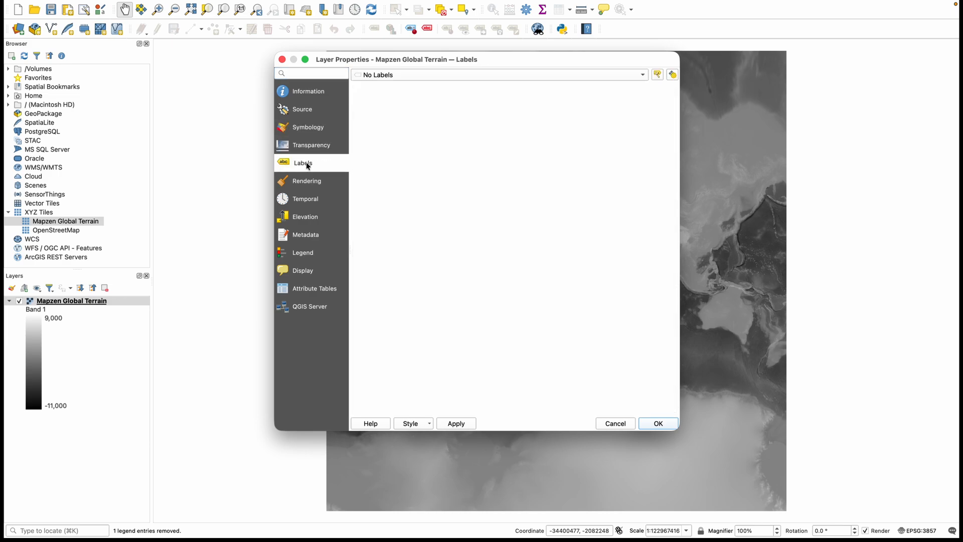
pyautogui.click(309, 183)
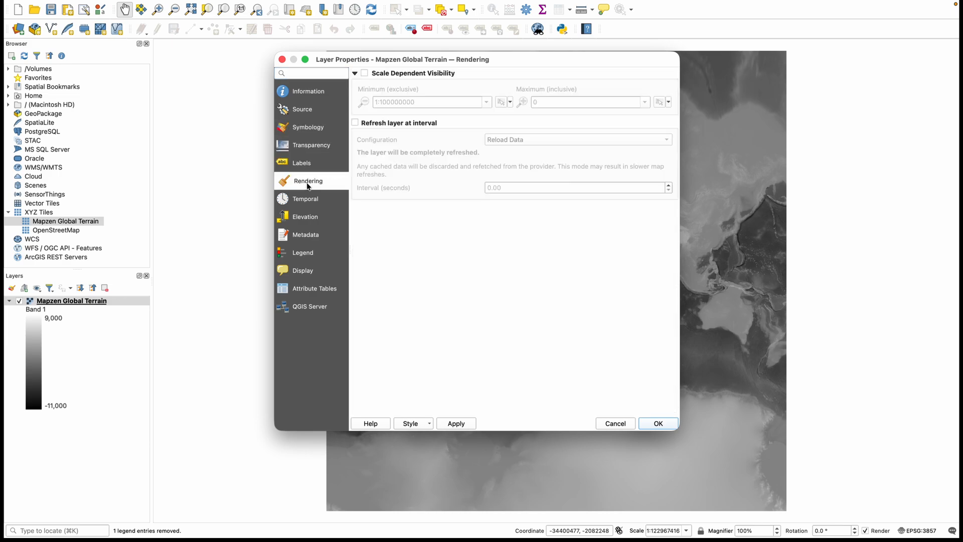
pyautogui.click(303, 236)
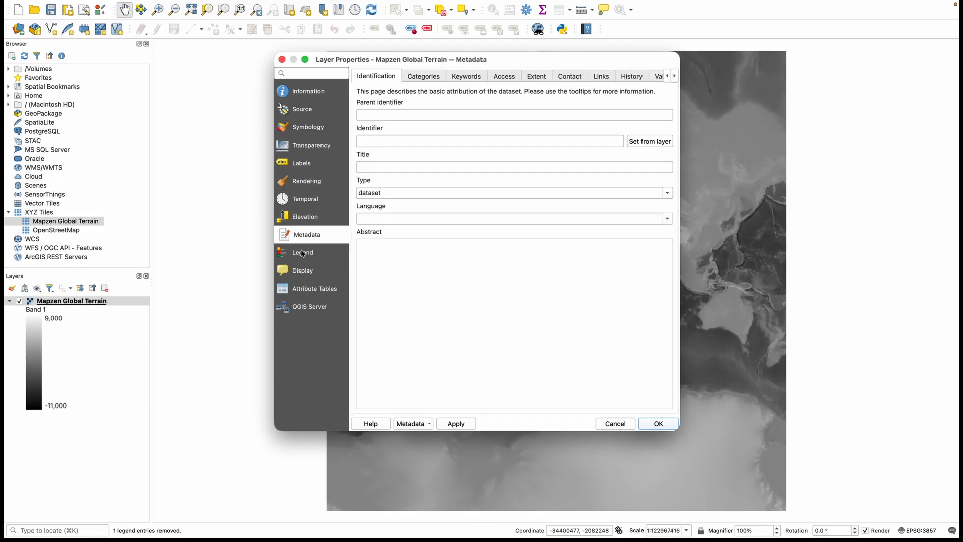
pyautogui.click(299, 256)
pyautogui.click(302, 271)
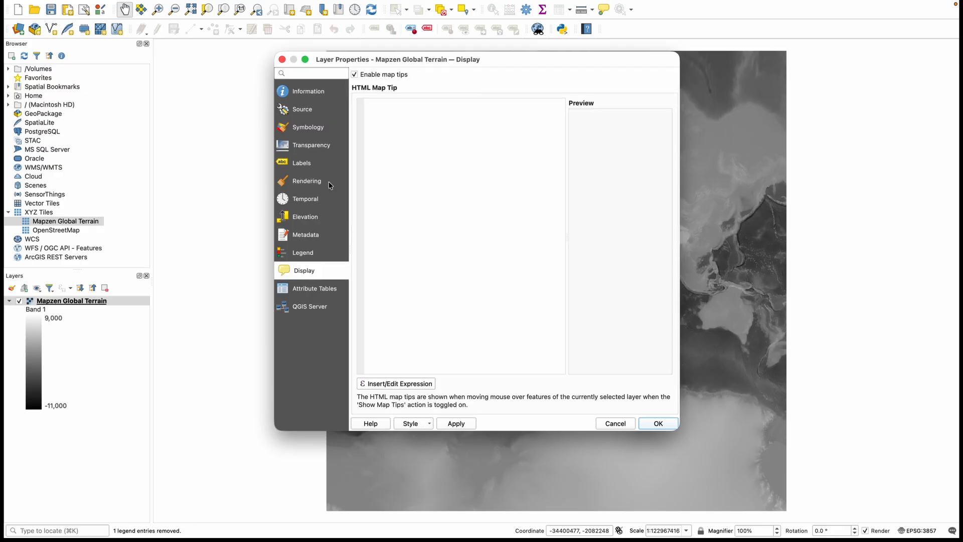
pyautogui.click(282, 60)
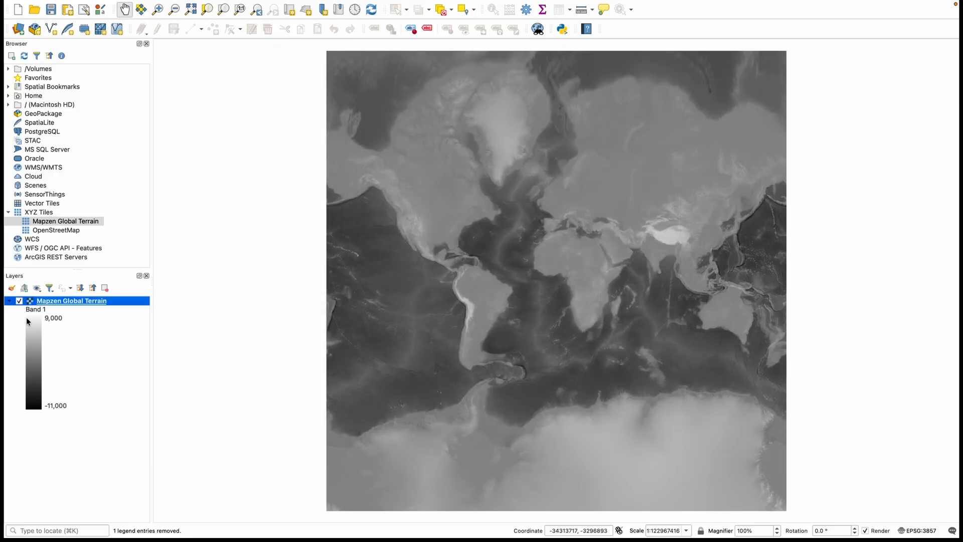
# Remove the Mapzen Global Terrain layer from the project.
pyautogui.rightClick(49, 301)
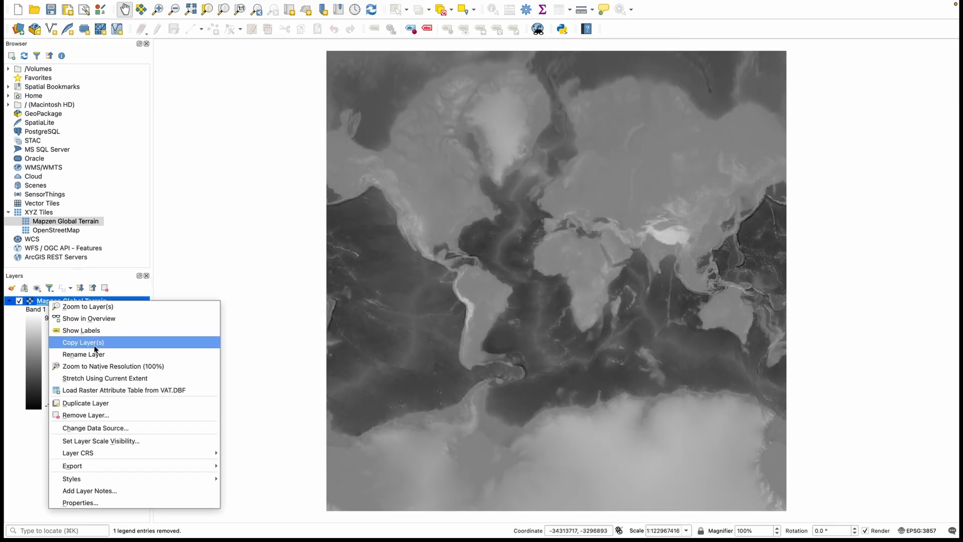
pyautogui.click(83, 415)
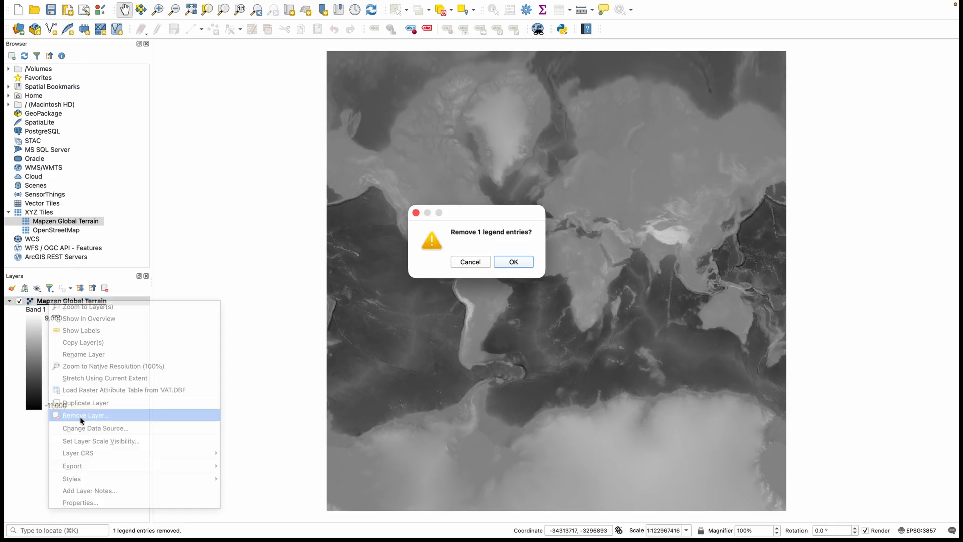
pyautogui.click(524, 262)
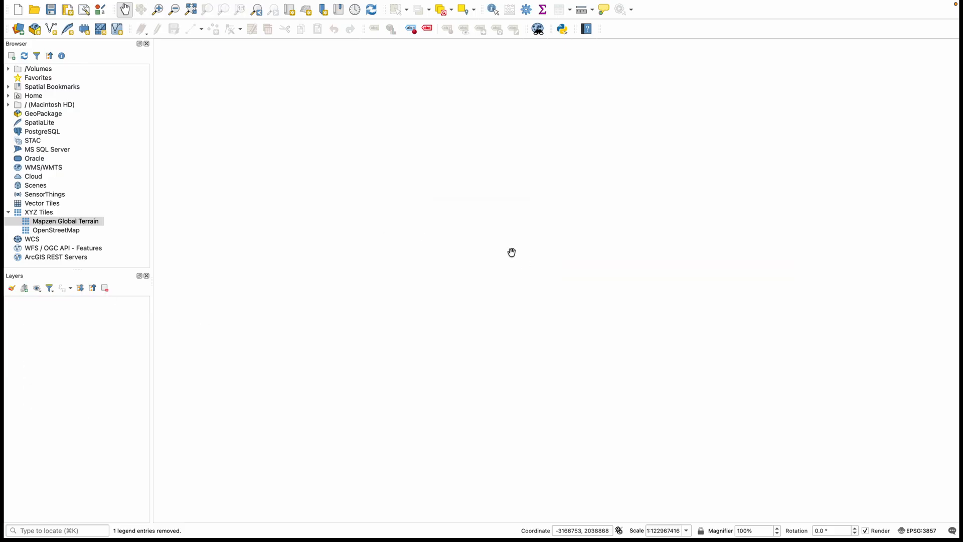
# Open the Processing Toolbox and search its algorithms for "buffer".
pyautogui.moveTo(171, 4)
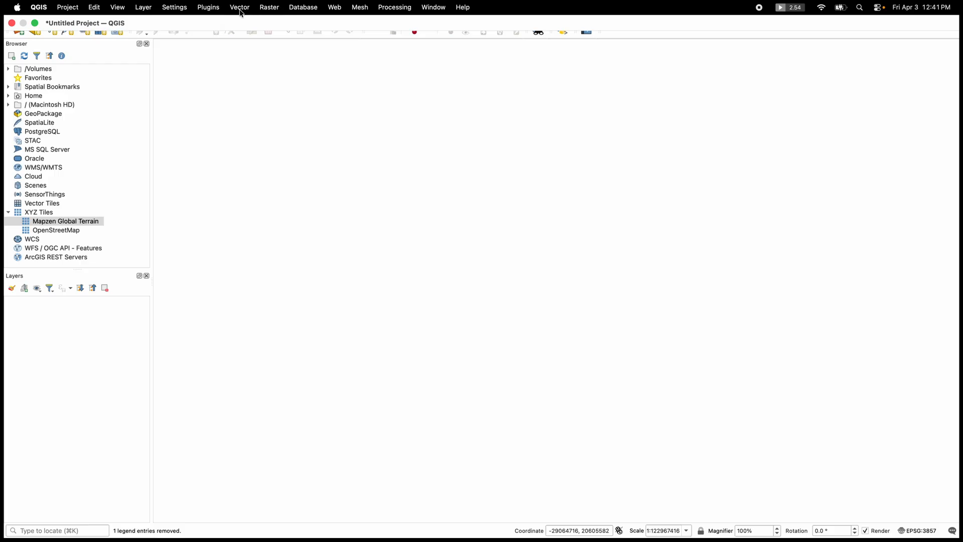
pyautogui.click(241, 12)
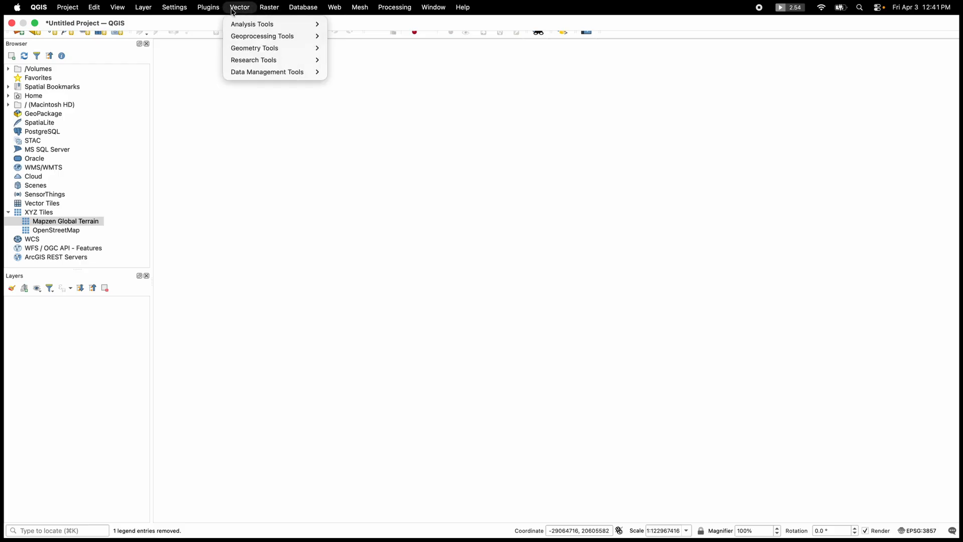
pyautogui.moveTo(262, 11)
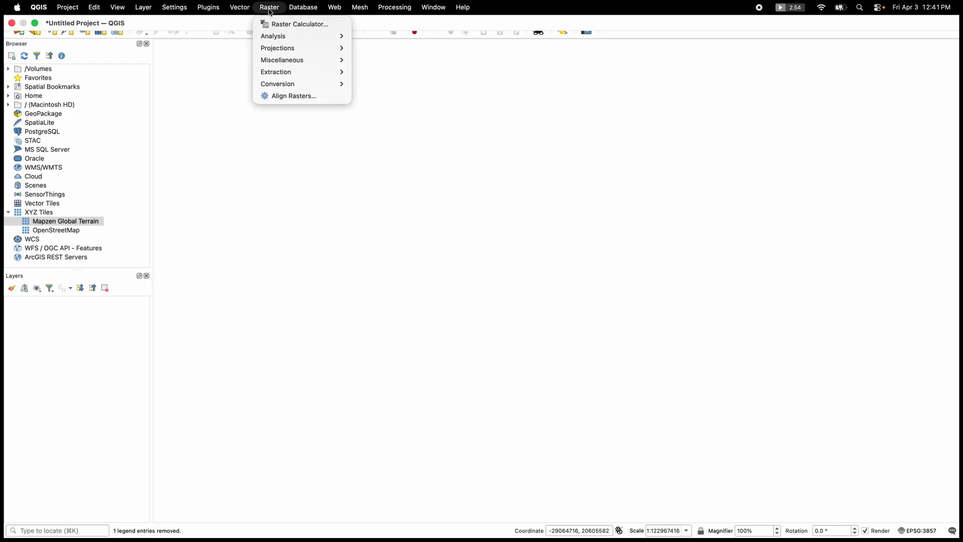
pyautogui.moveTo(332, 11)
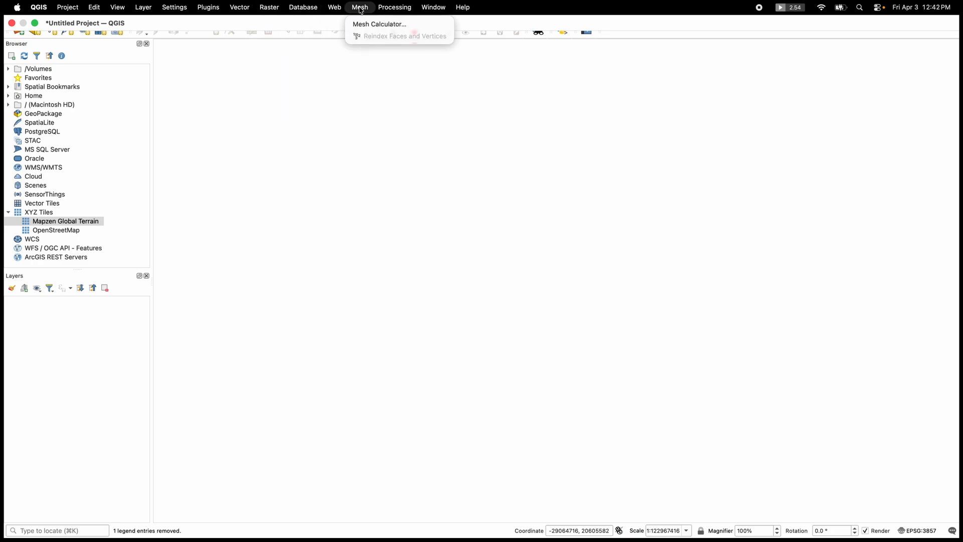
pyautogui.moveTo(401, 10)
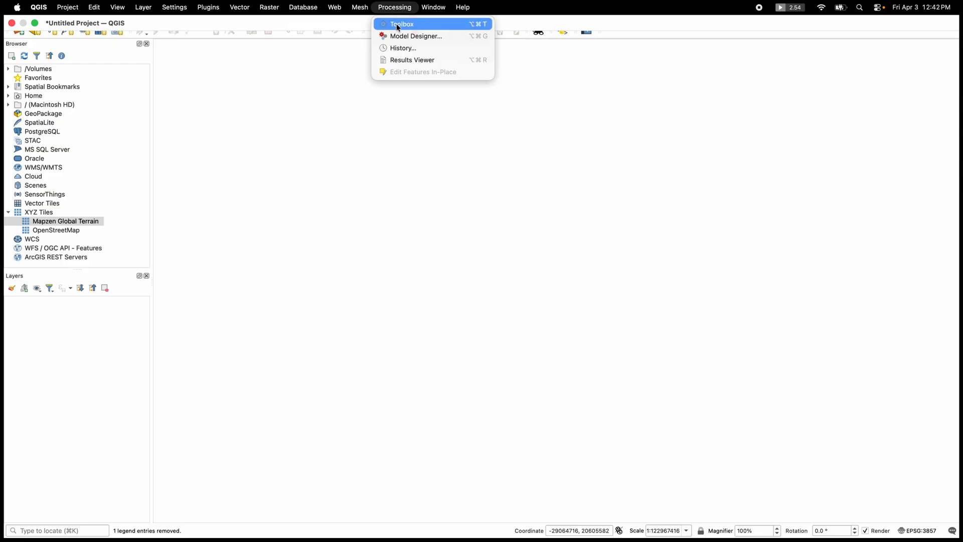
pyautogui.click(398, 25)
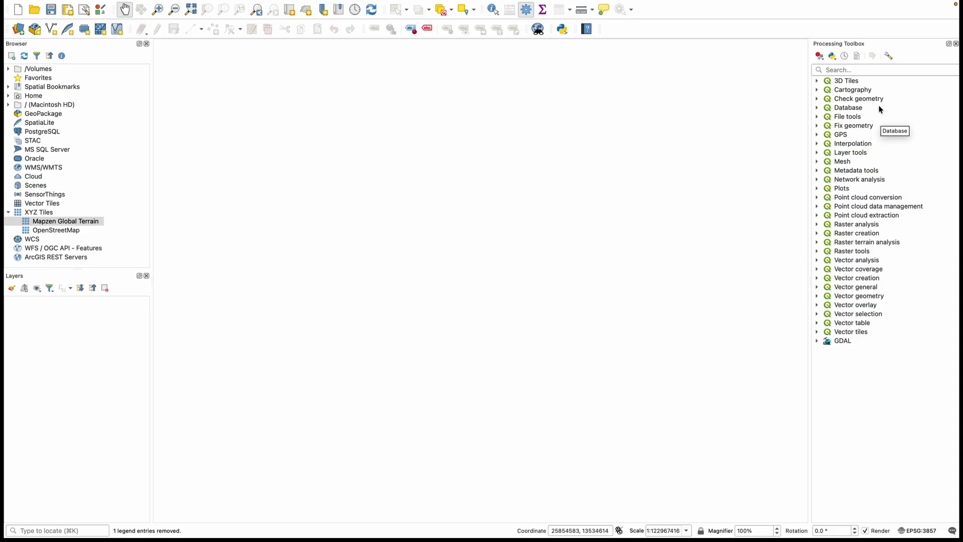
pyautogui.click(841, 70)
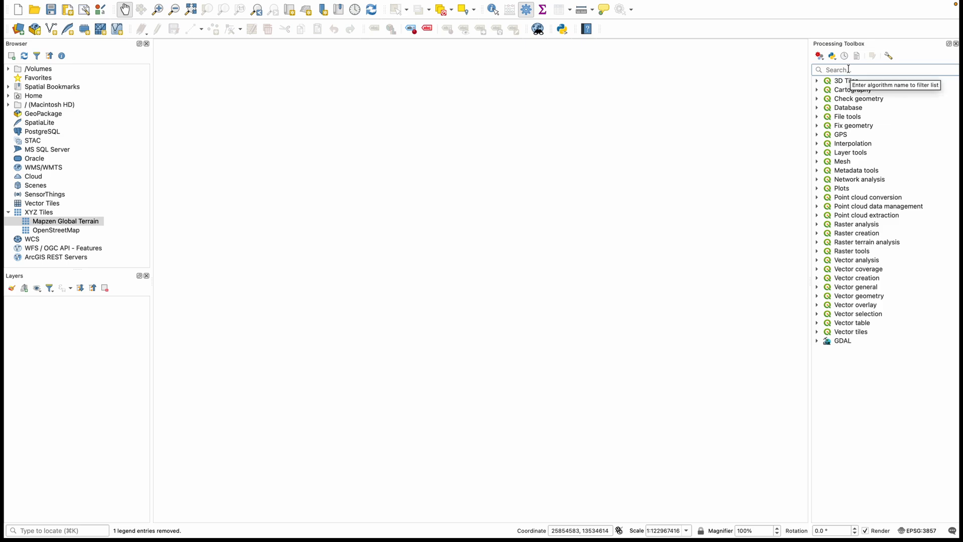
pyautogui.write('buffer')
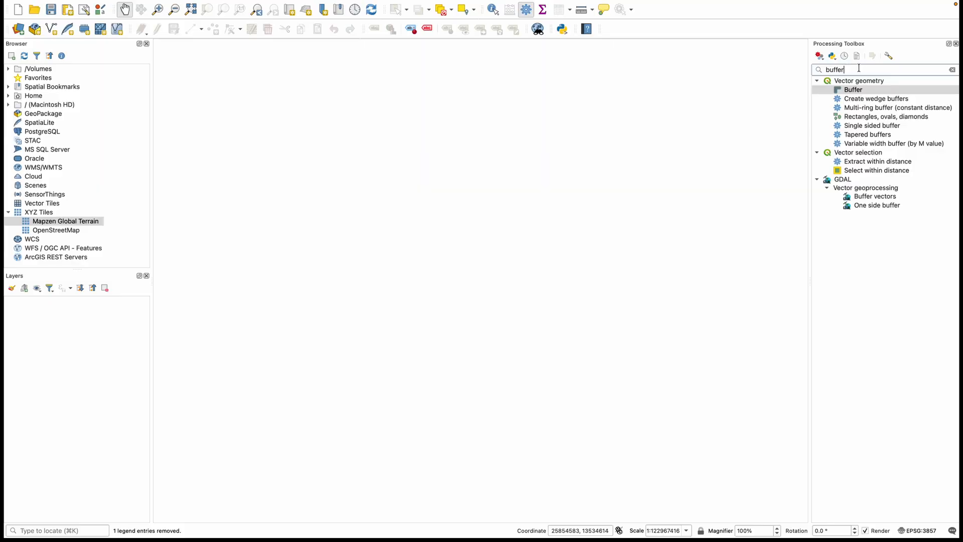
# Search the Processing Toolbox for "proximity" instead, and close the toolbox after clearing the search.
pyautogui.press('BackSpace')
pyautogui.press('BackSpace')
pyautogui.press('BackSpace')
pyautogui.press('BackSpace')
pyautogui.press('BackSpace')
pyautogui.press('BackSpace')
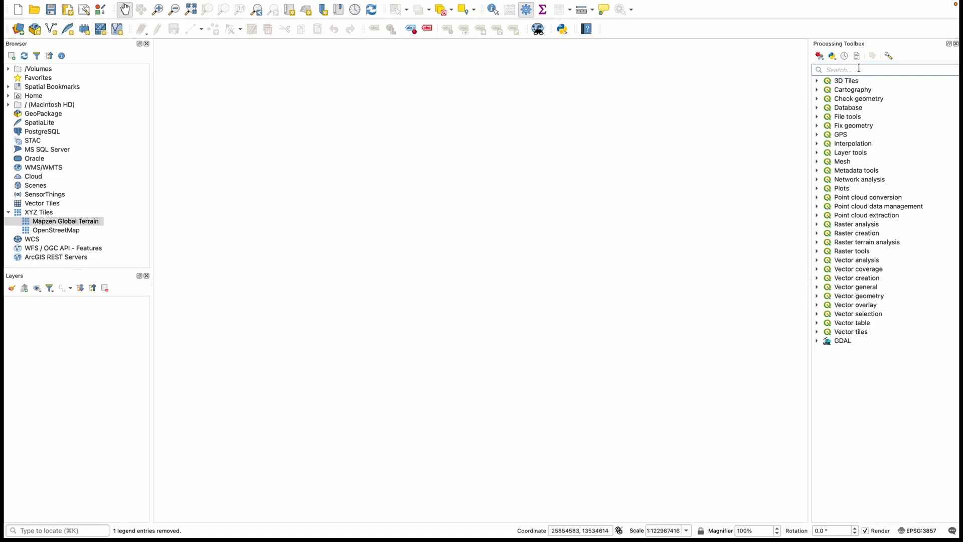
pyautogui.write('proximity')
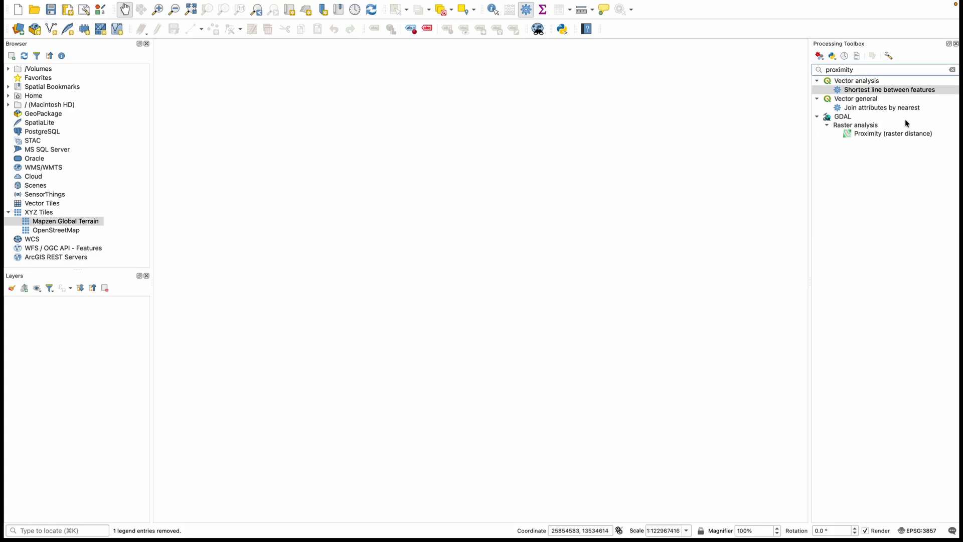
pyautogui.click(951, 70)
pyautogui.click(955, 44)
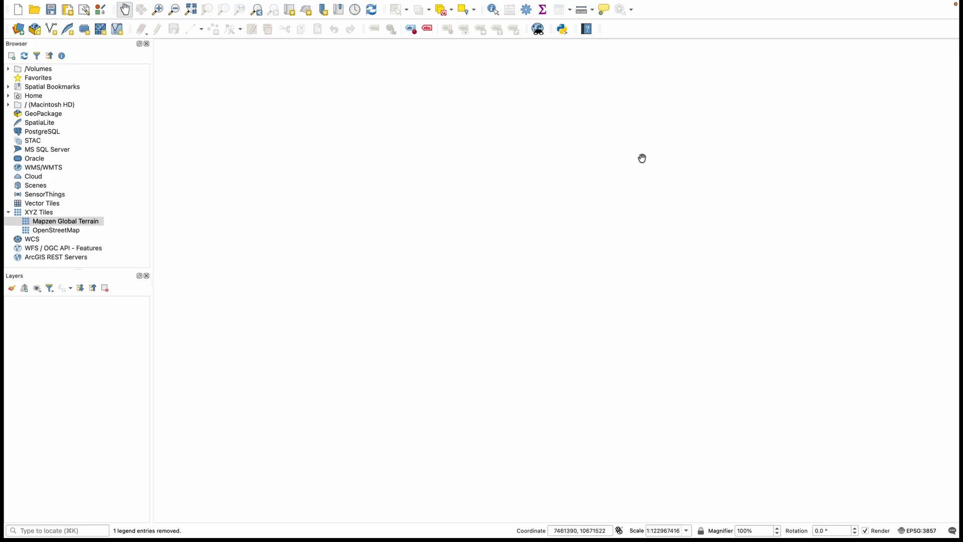
# Open the plugin manager and list the installed plugins.
pyautogui.moveTo(208, 4)
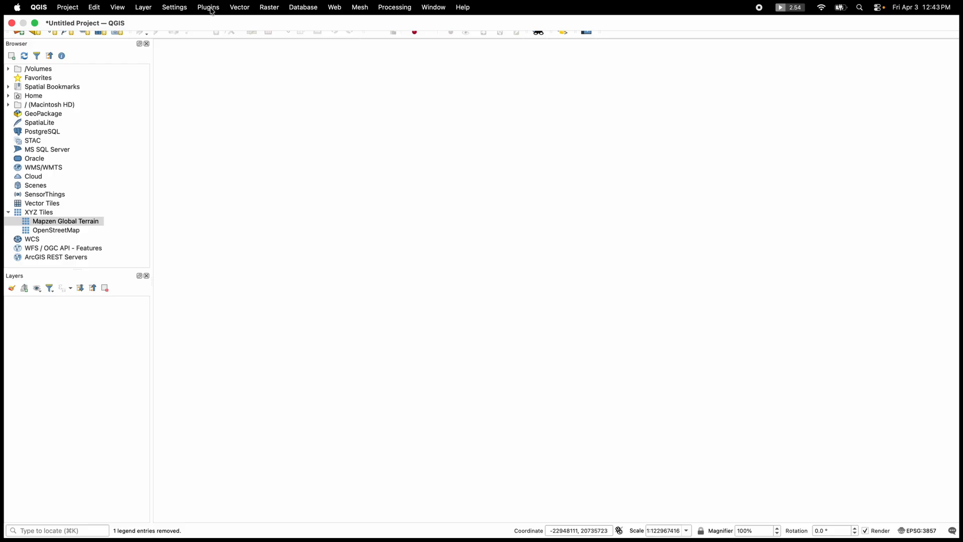
pyautogui.click(209, 7)
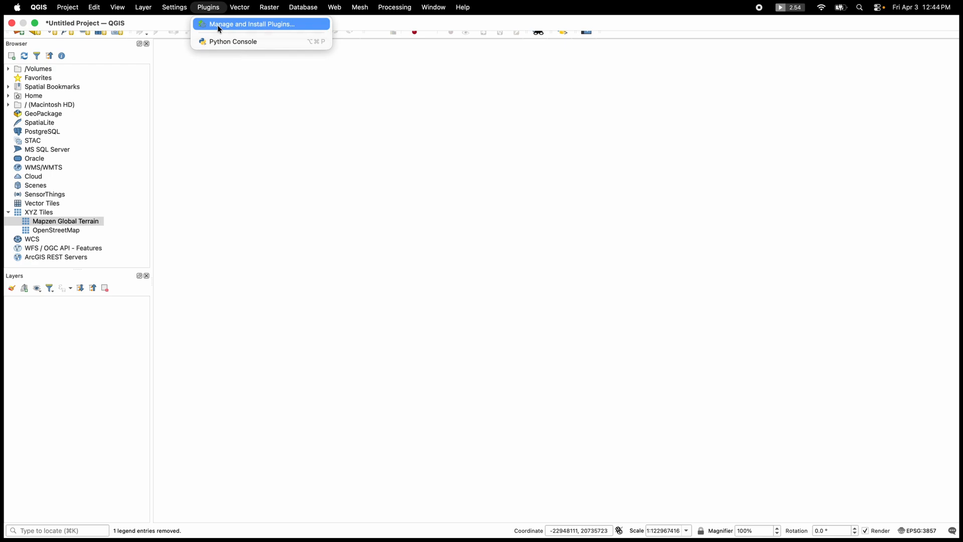
pyautogui.click(260, 25)
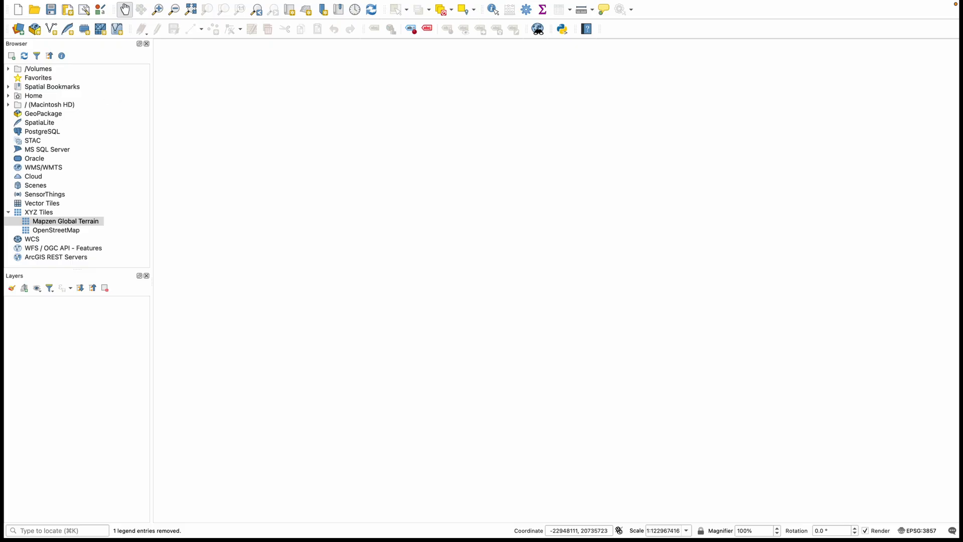
pyautogui.moveTo(308, 120); pyautogui.dragTo(597, 107)
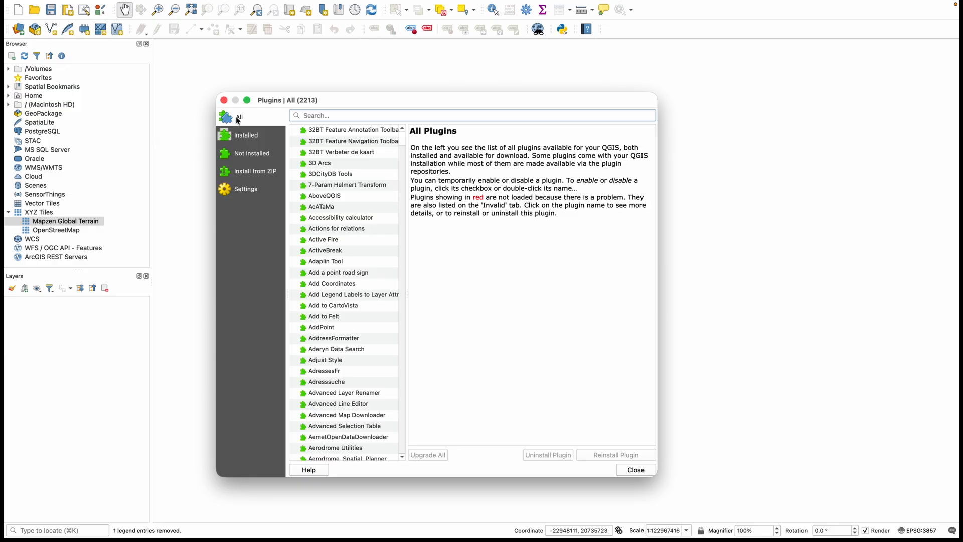
pyautogui.click(247, 138)
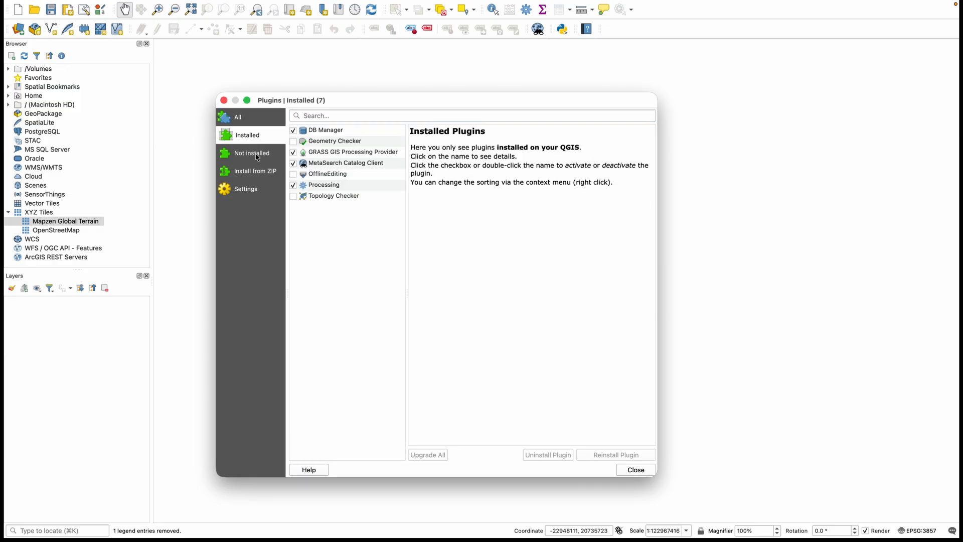
# Filter all plugins by "GIS", install the HCMGIS plugin, and close the plugin manager after checking the installed list.
pyautogui.click(354, 117)
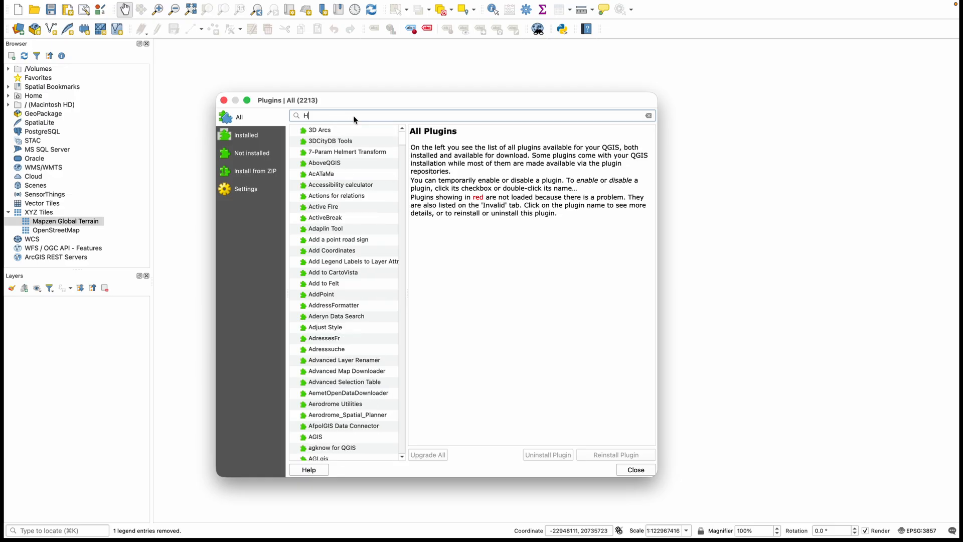
pyautogui.write('GIS')
pyautogui.click(339, 240)
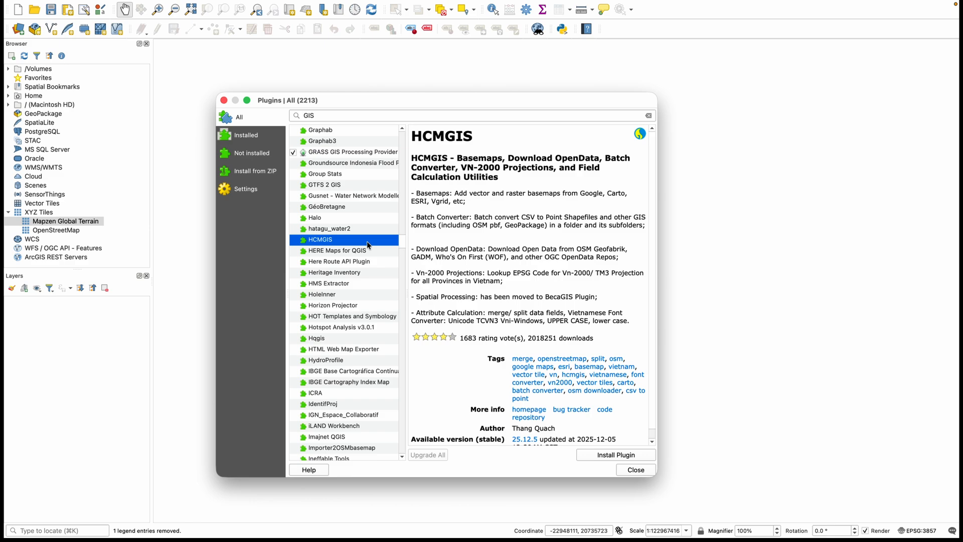
pyautogui.click(605, 456)
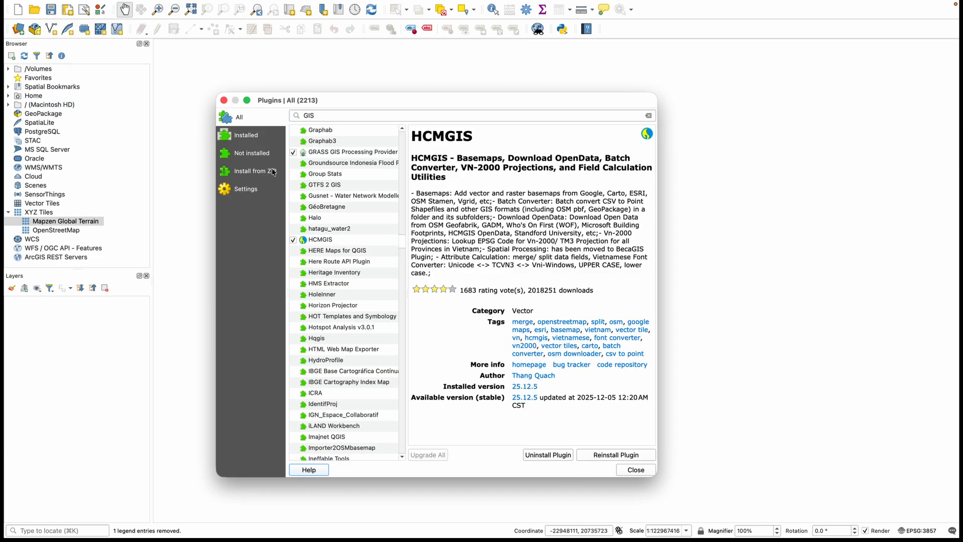
pyautogui.click(251, 138)
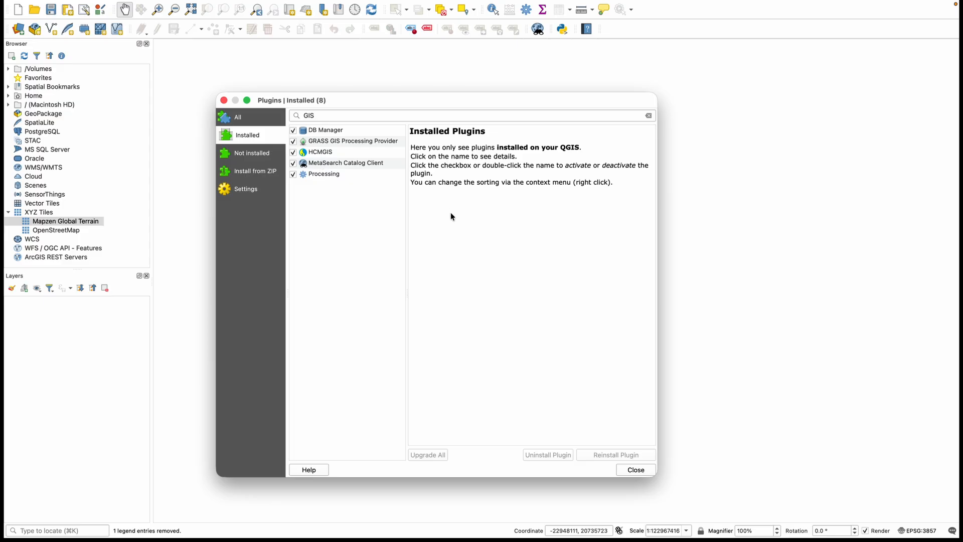
pyautogui.click(634, 470)
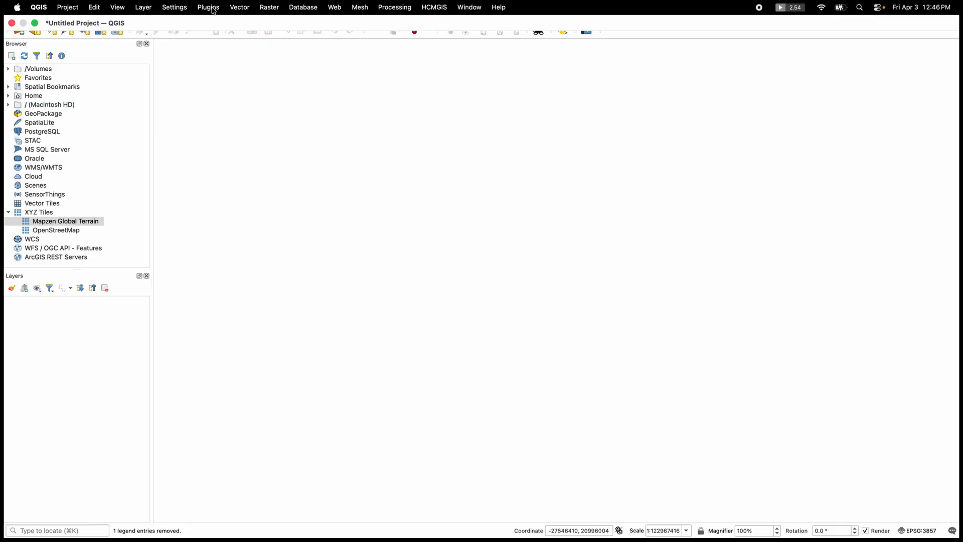
# Add the Esri Imagery basemap from the HCMGIS plugin and explore the imagery around Hudson Bay in North America.
pyautogui.click(213, 11)
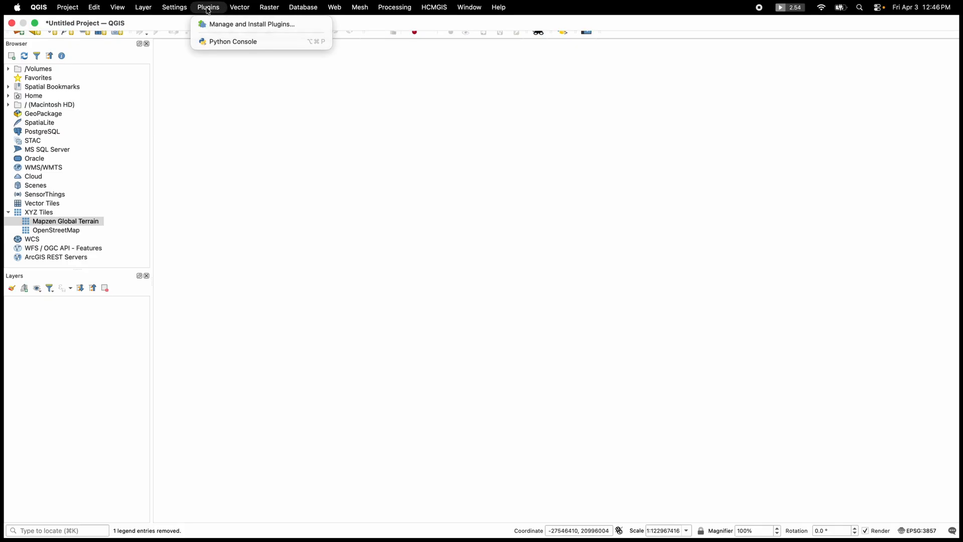
pyautogui.moveTo(337, 11)
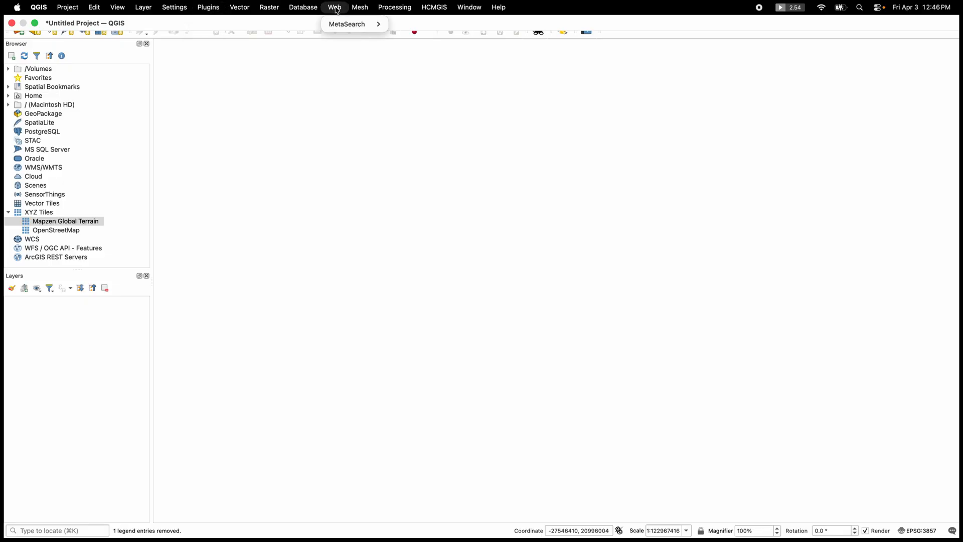
pyautogui.moveTo(430, 8)
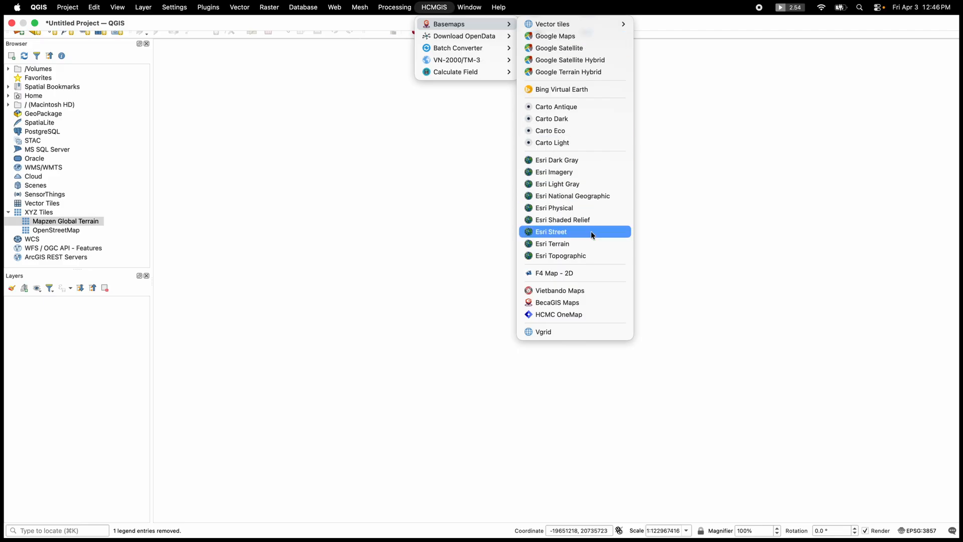
pyautogui.click(562, 173)
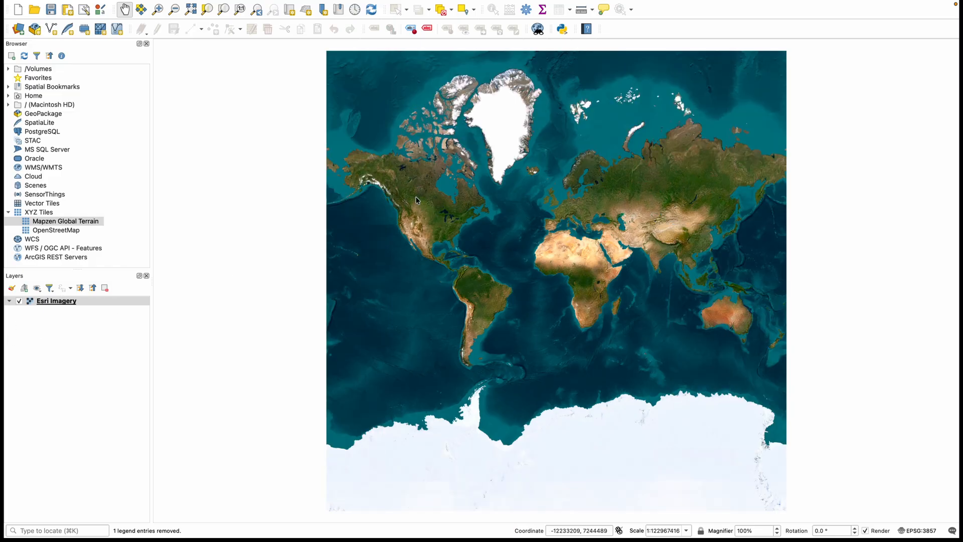
pyautogui.scroll(-3, 435, 197)
pyautogui.scroll(6, 435, 197)
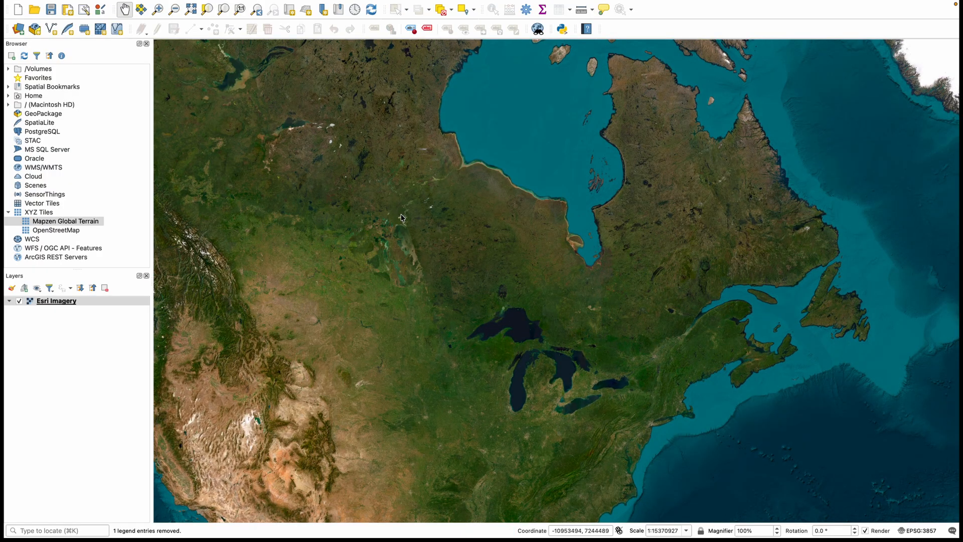
pyautogui.scroll(2, 413, 216)
pyautogui.moveTo(458, 209); pyautogui.dragTo(394, 323)
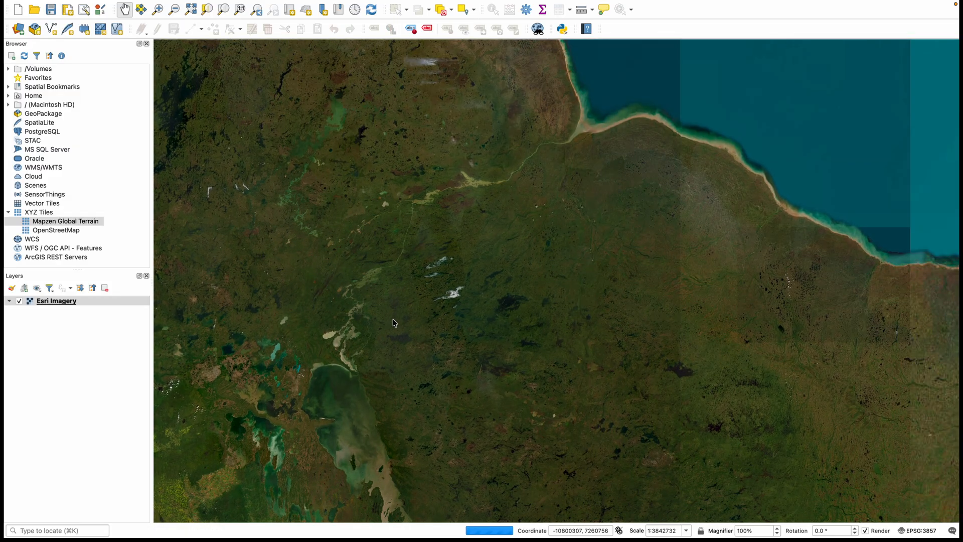
pyautogui.scroll(-1, 395, 323)
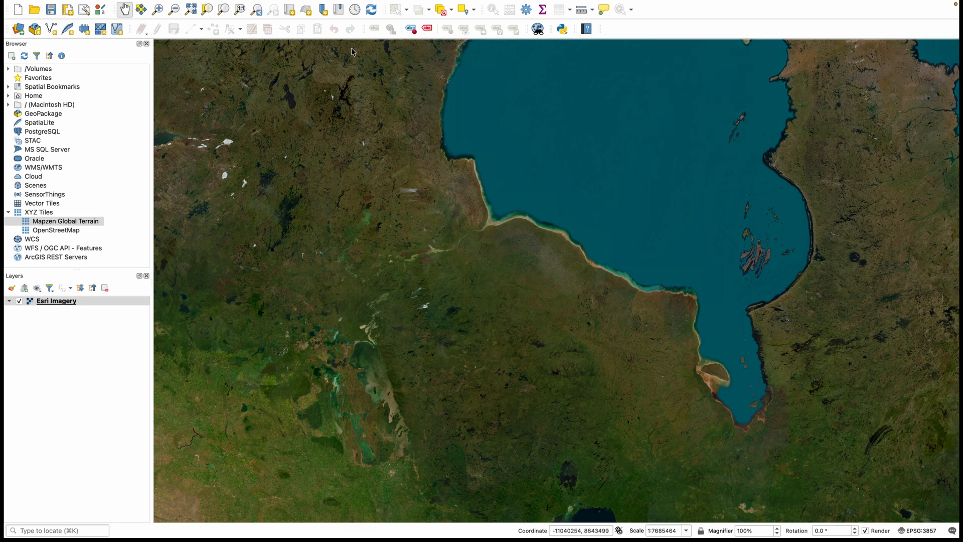
pyautogui.moveTo(127, 5)
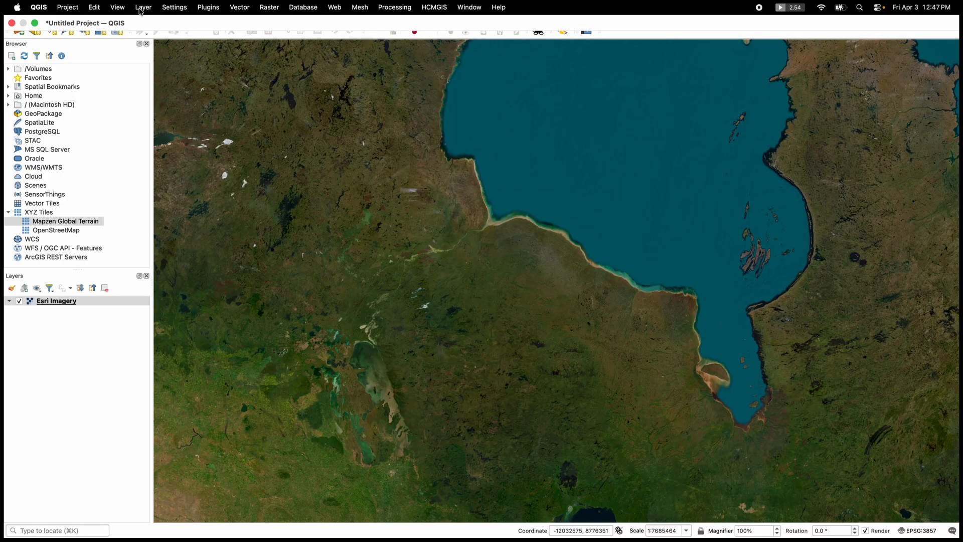
pyautogui.click(145, 11)
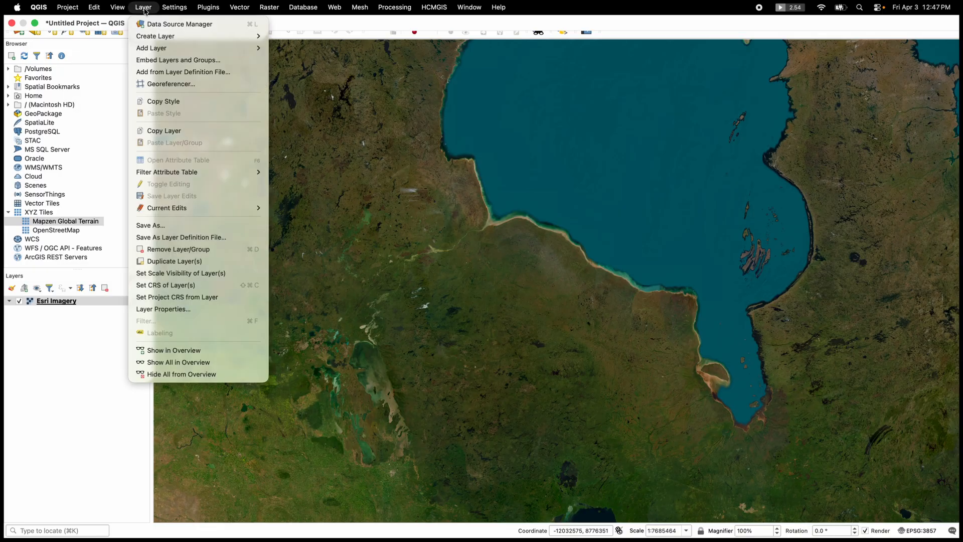
pyautogui.moveTo(192, 51)
pyautogui.click(40, 206)
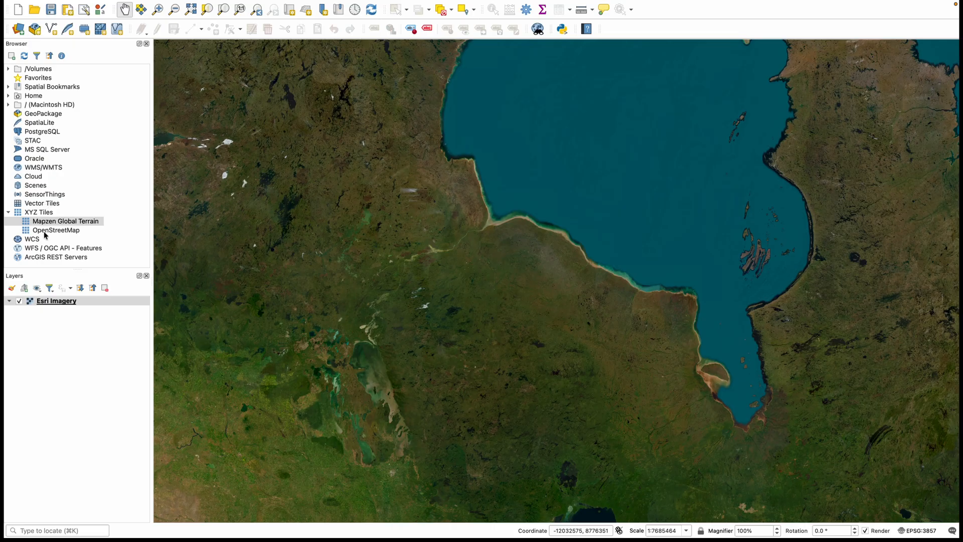
pyautogui.moveTo(176, 3)
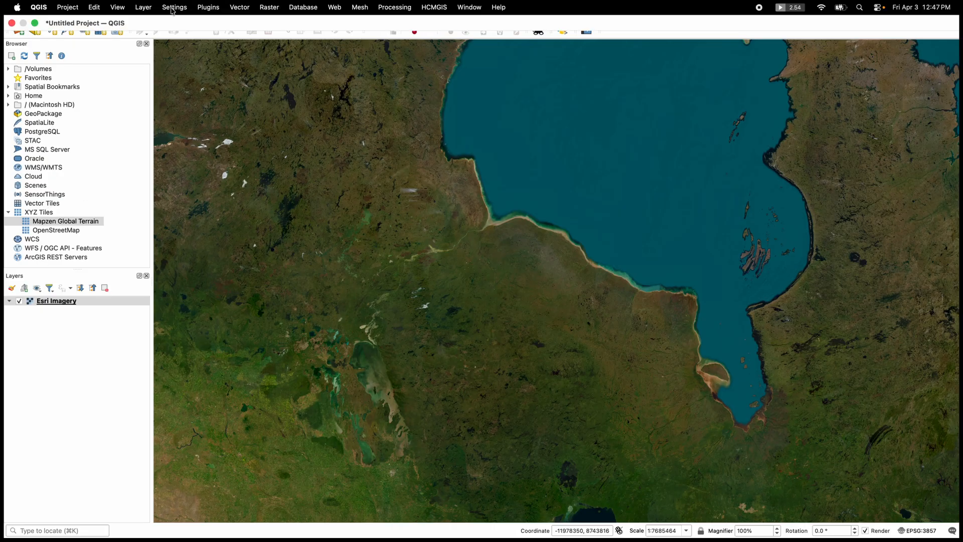
# Review the general settings in the project properties and close them without making changes.
pyautogui.click(146, 9)
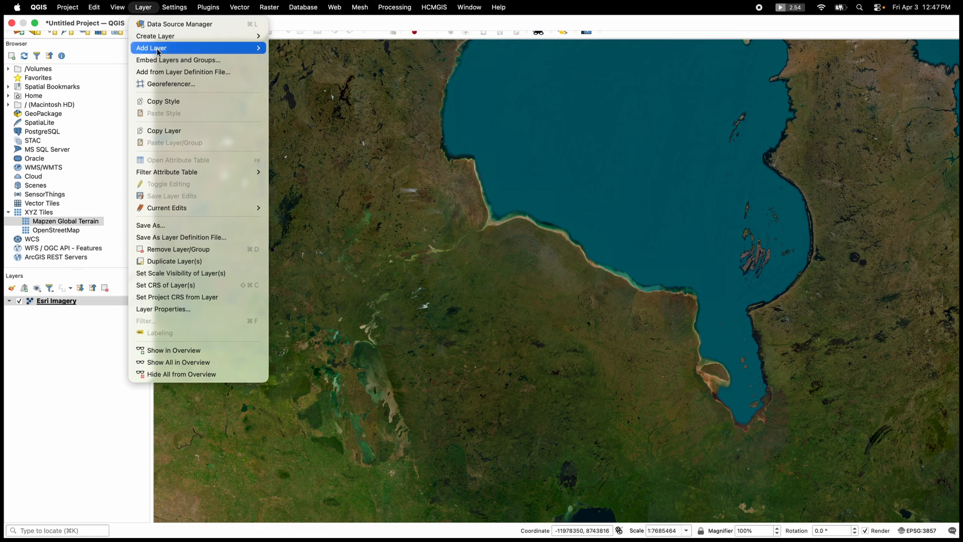
pyautogui.moveTo(98, 10)
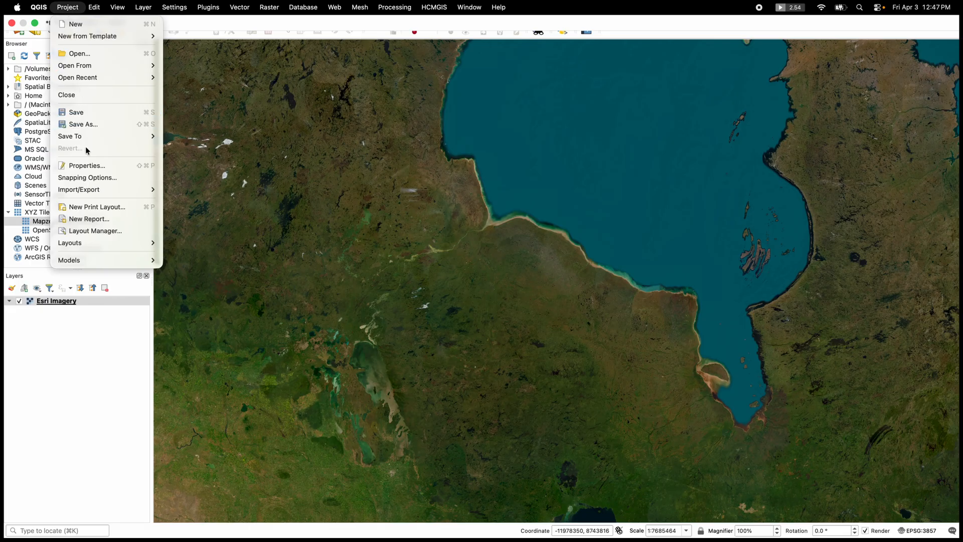
pyautogui.click(86, 167)
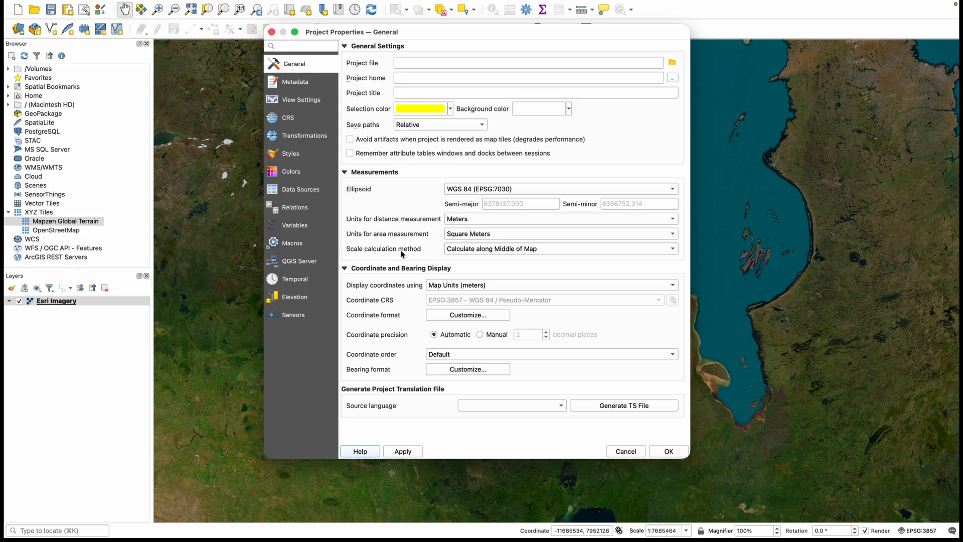
pyautogui.press('Escape')
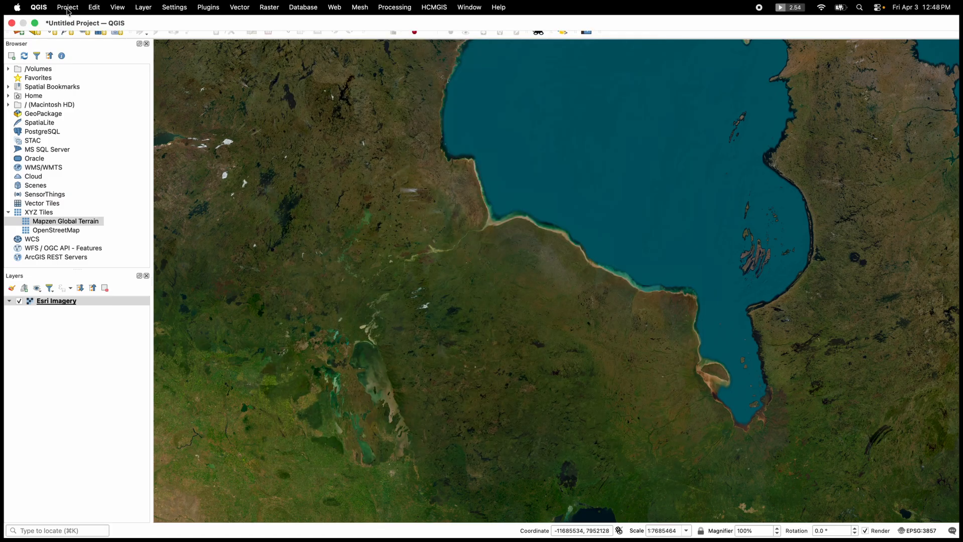
pyautogui.click(68, 8)
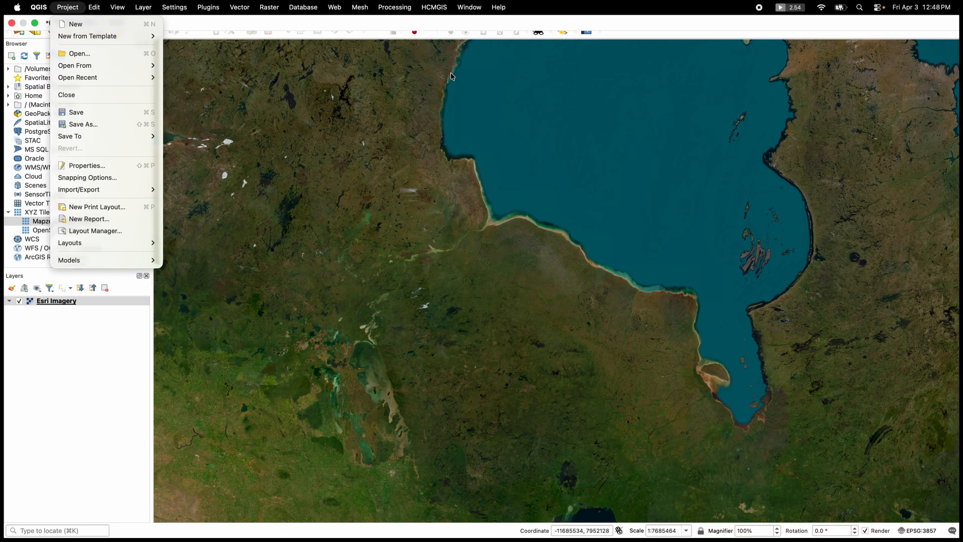
pyautogui.click(69, 9)
pyautogui.click(68, 9)
pyautogui.click(106, 242)
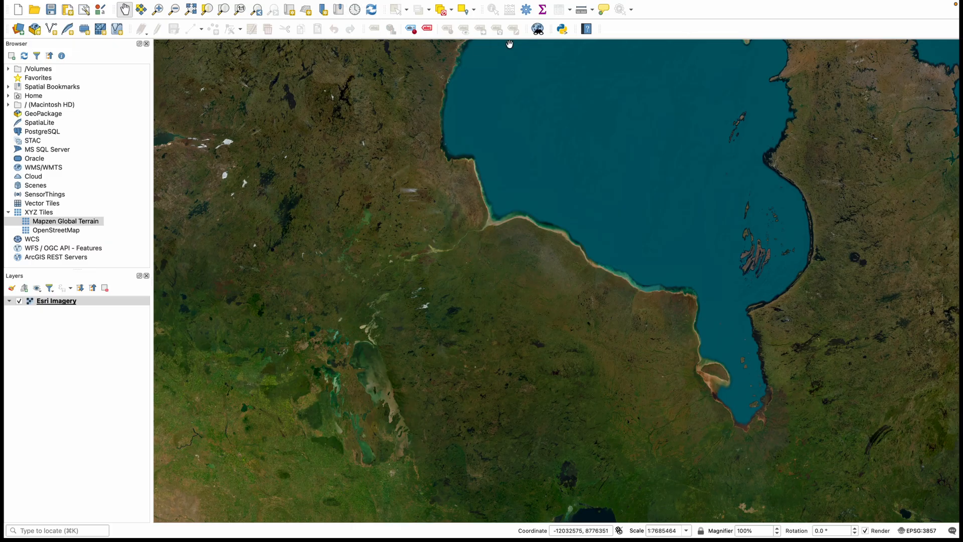
# Zoom in on the land west of Hudson Bay with Zoom In, and use Zoom Out to view most of North America.
pyautogui.click(158, 11)
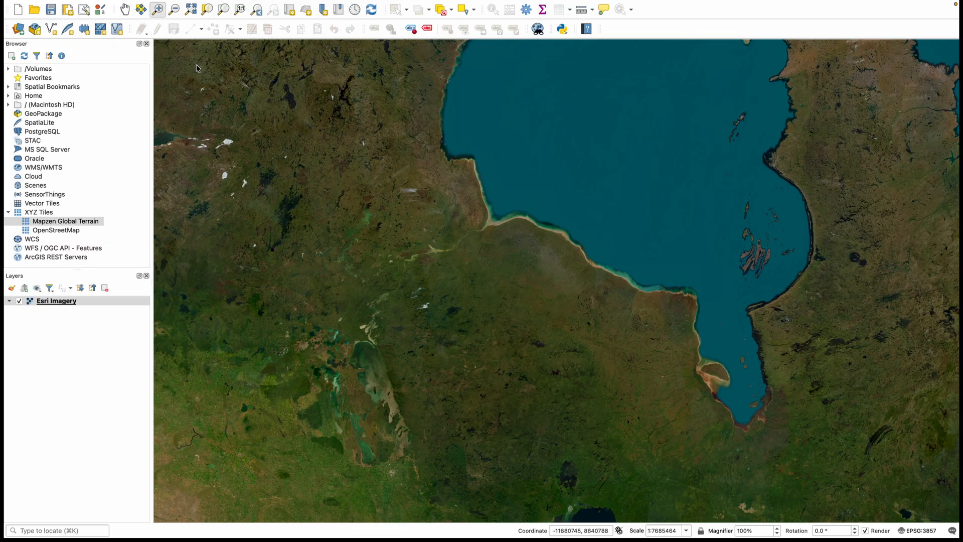
pyautogui.moveTo(349, 161); pyautogui.dragTo(448, 237)
pyautogui.click(174, 9)
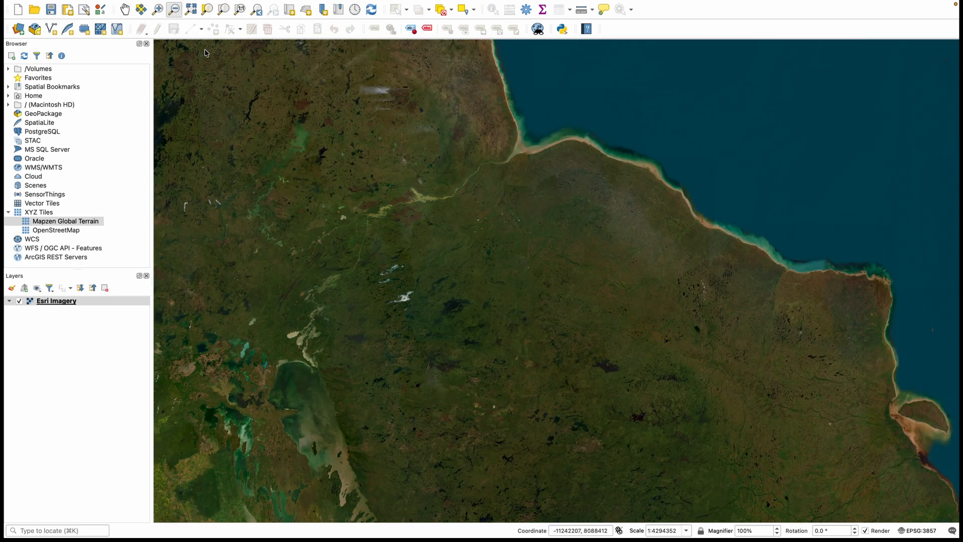
pyautogui.moveTo(302, 93); pyautogui.dragTo(763, 493)
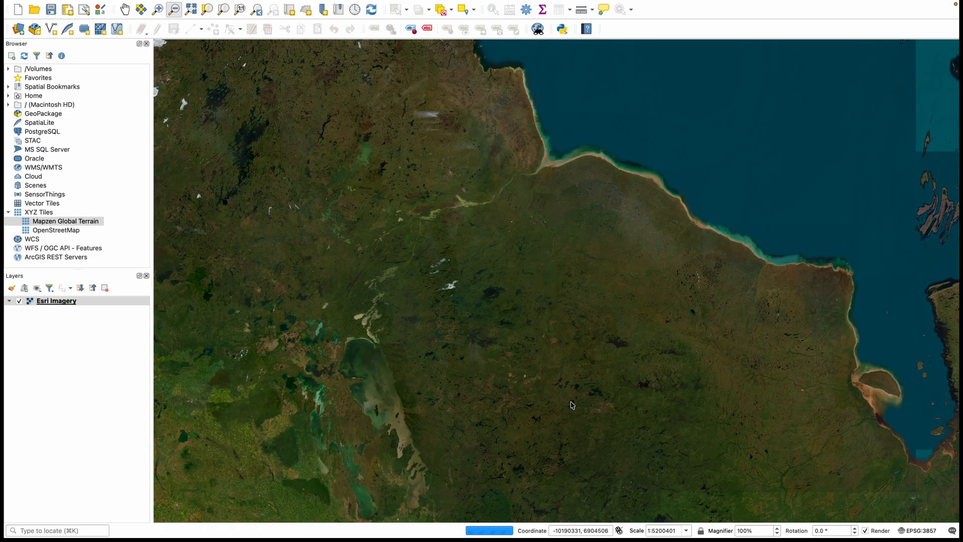
pyautogui.scroll(-5, 477, 284)
pyautogui.scroll(3, 478, 286)
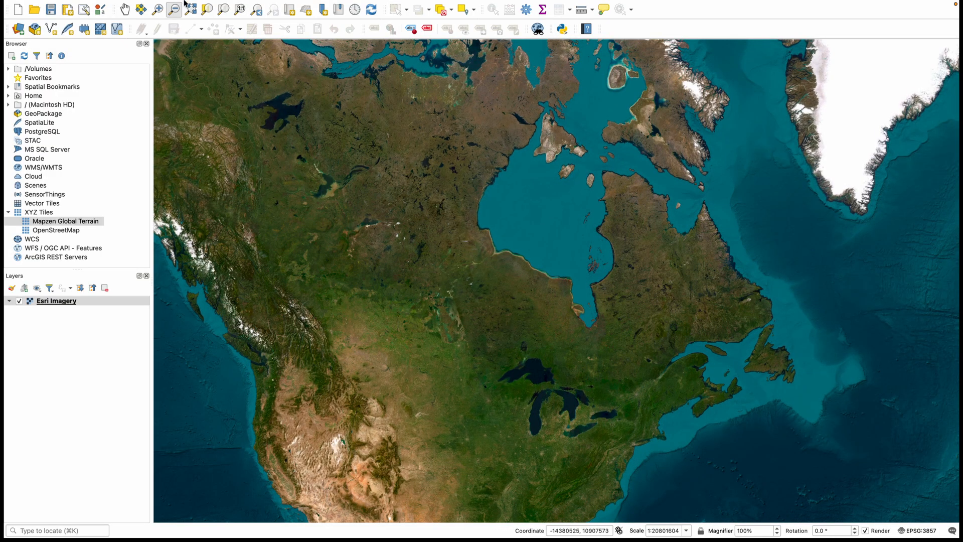